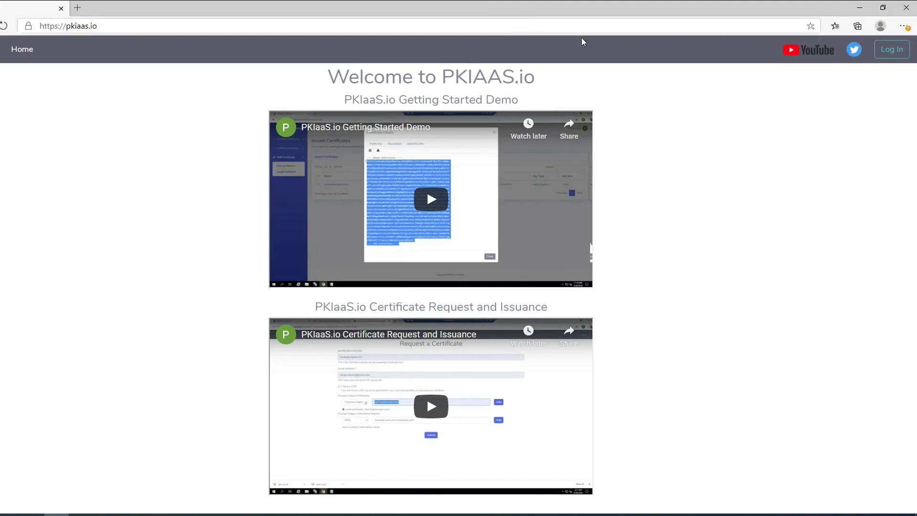
Sign in with the first demo Google account and keep Youtube Demo CA as the active CA
left_click(891, 50)
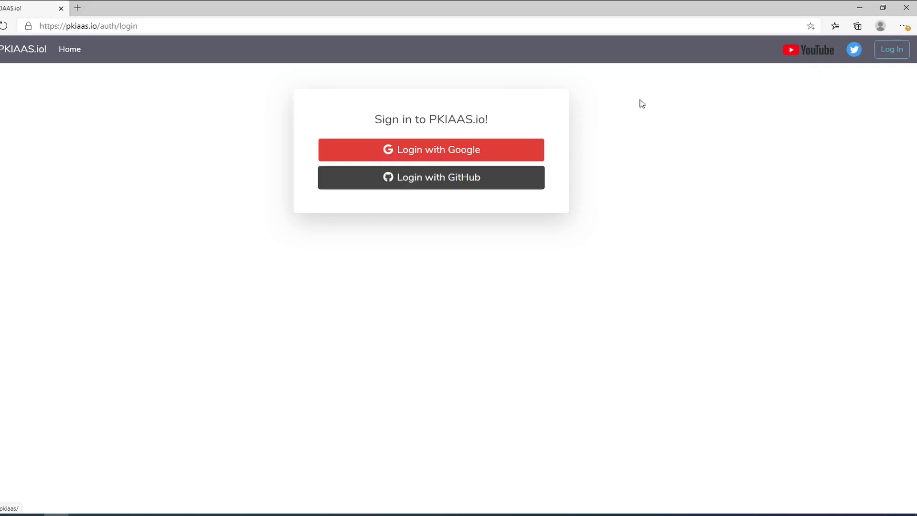
left_click(434, 156)
left_click(379, 252)
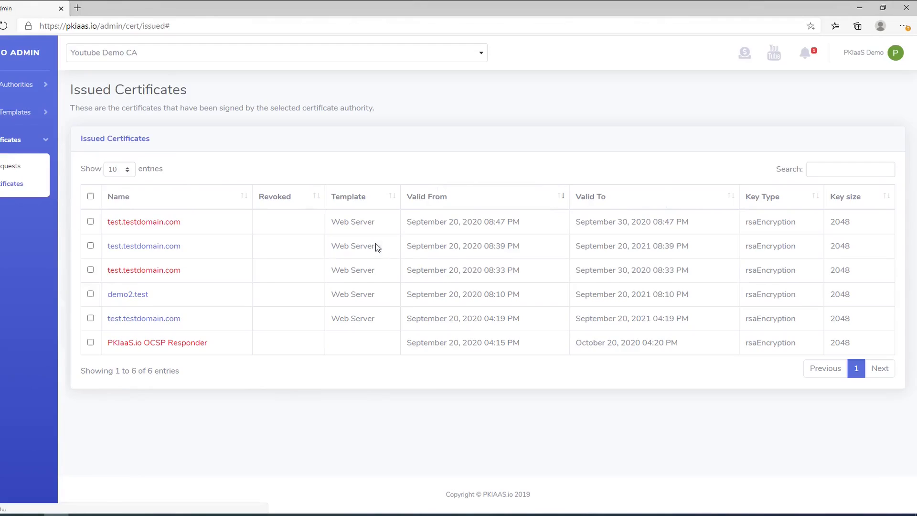
left_click(137, 57)
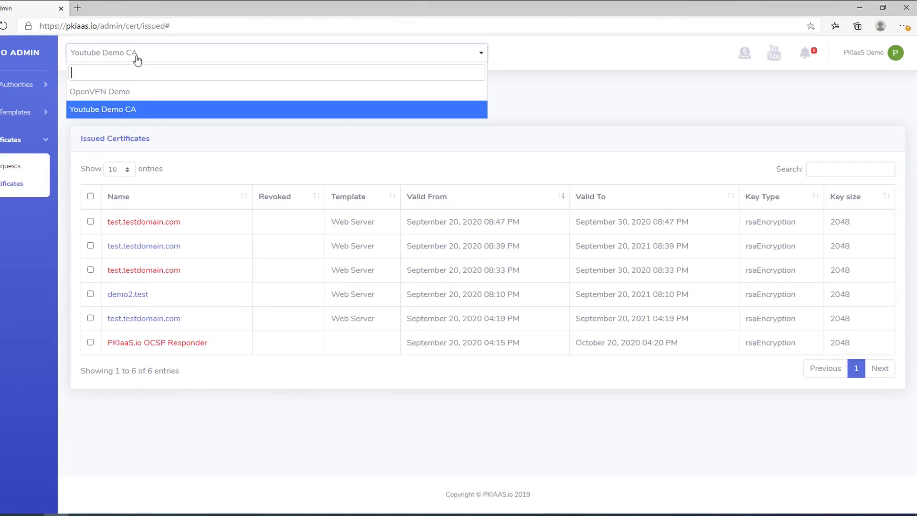
left_click(104, 109)
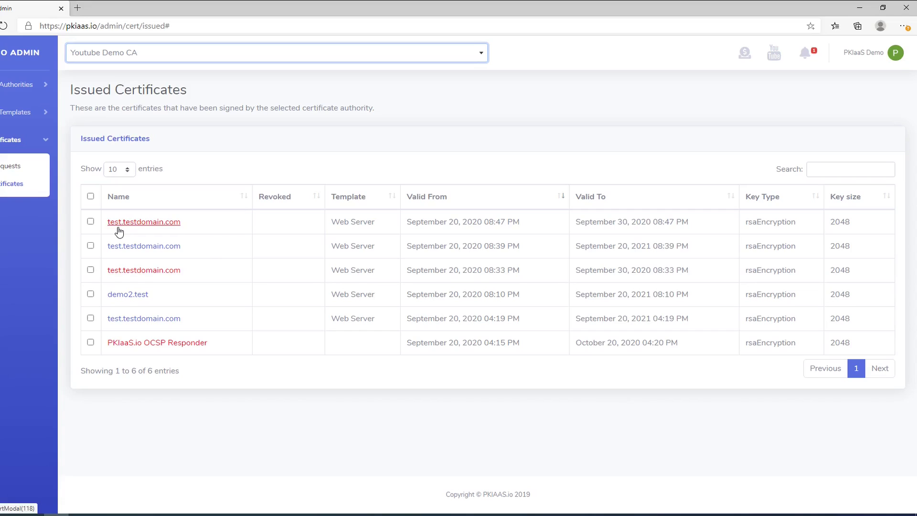
Log out of the first Google account
left_click(867, 54)
left_click(850, 102)
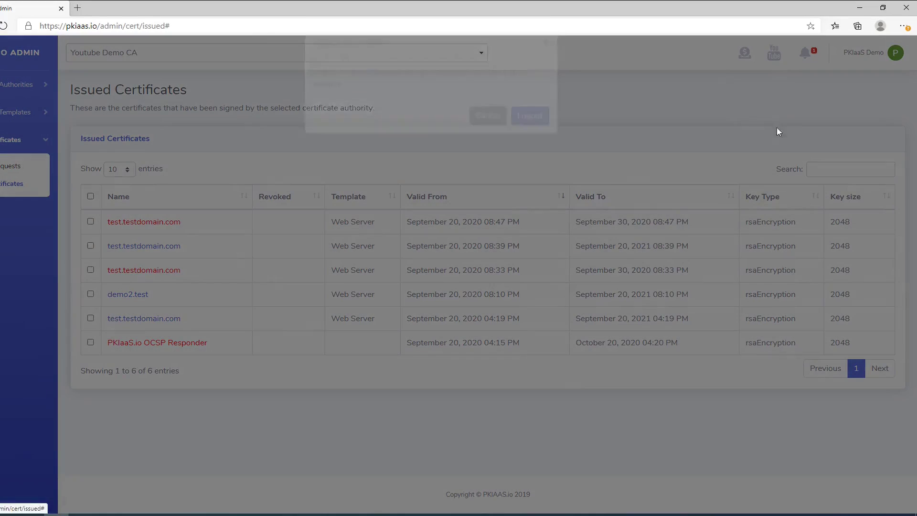
left_click(528, 140)
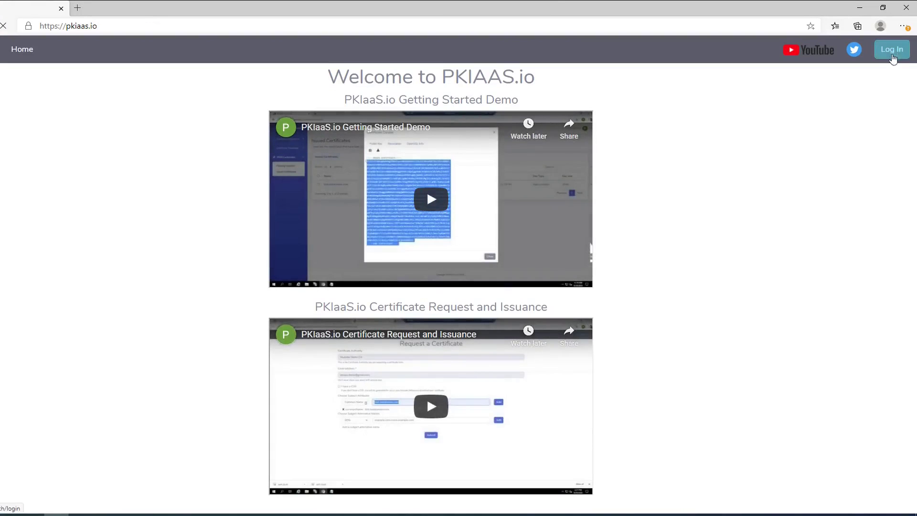
Sign in with the second Google account, confirm My First PKIAAS.io Root CA, and expand Authorities
left_click(892, 55)
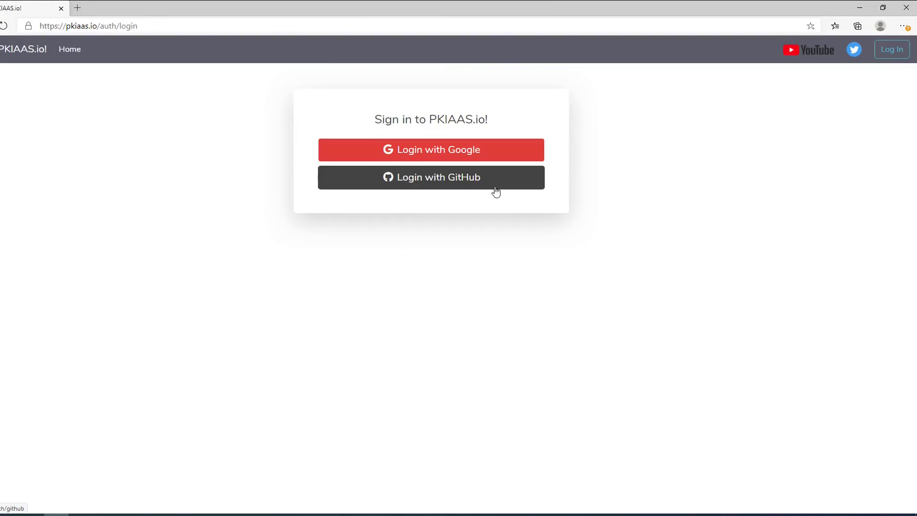
left_click(422, 153)
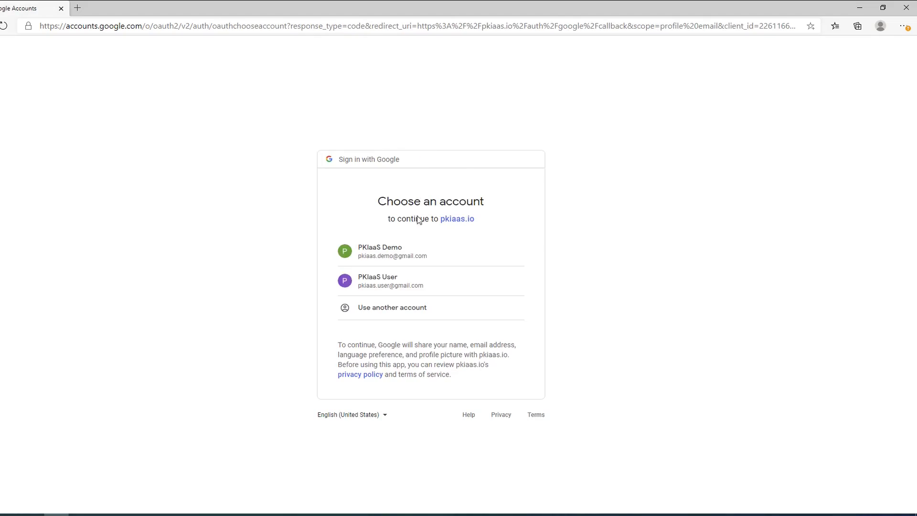
left_click(377, 285)
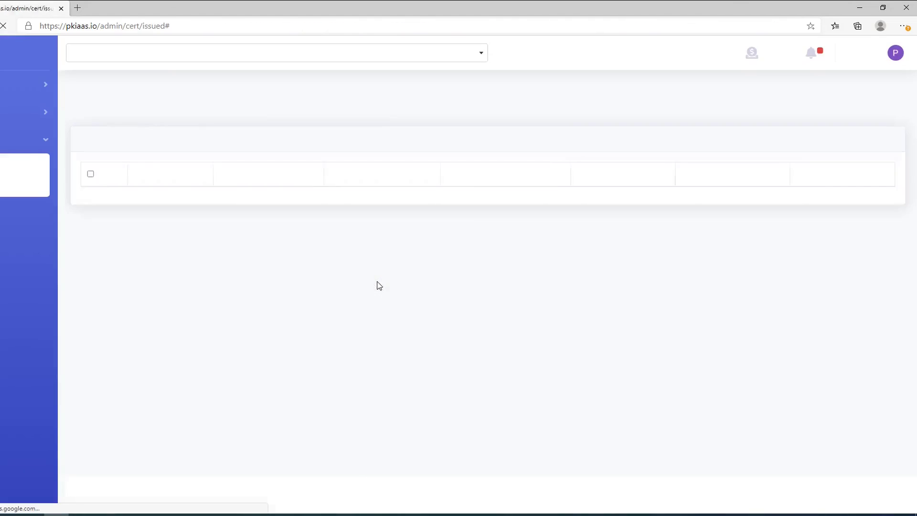
left_click(123, 56)
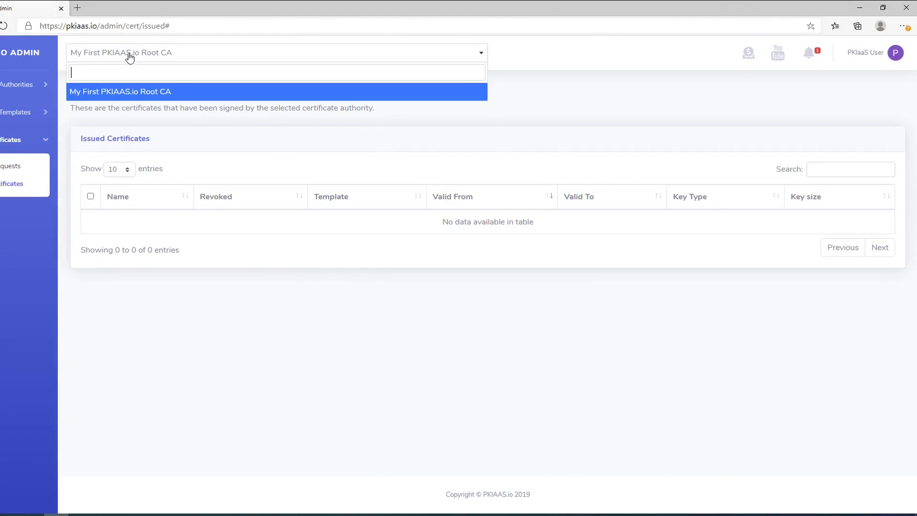
left_click(136, 56)
left_click(14, 84)
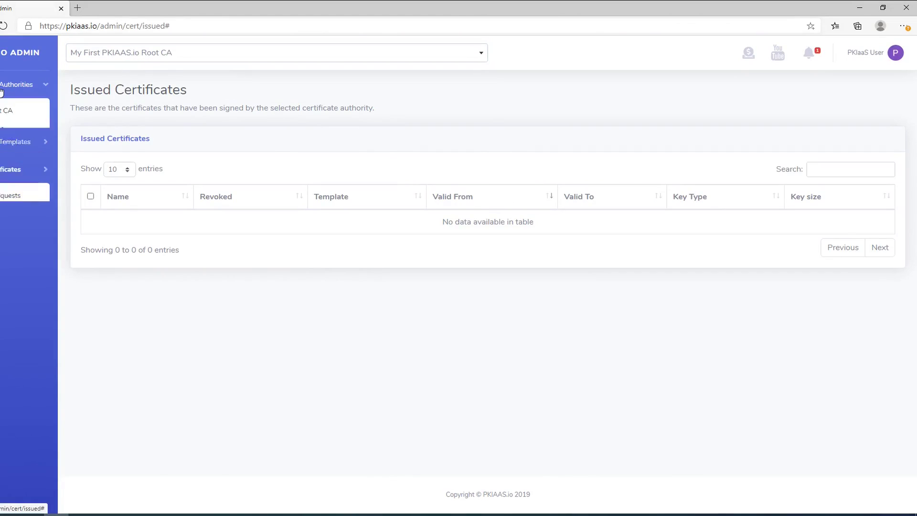
Name the new CA 'YouTube Demo Intermediate CA' and tick CSR Only
left_click(8, 110)
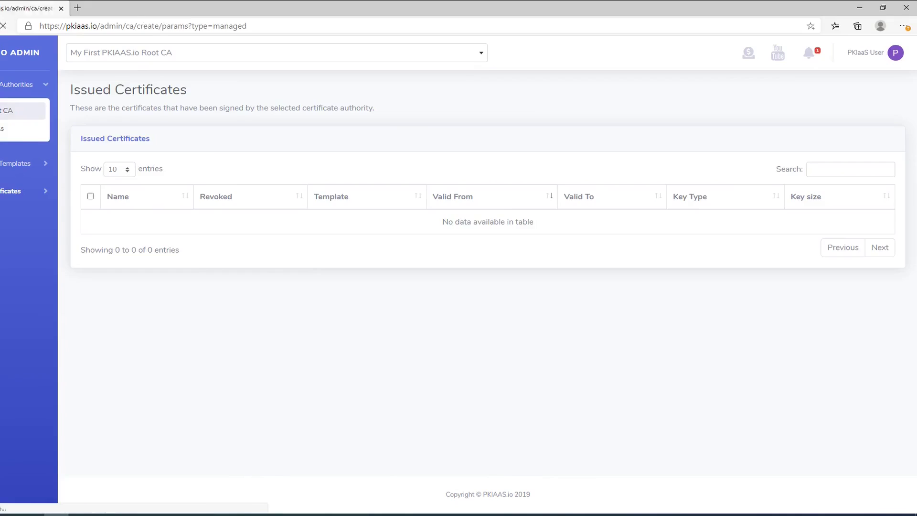
left_click(347, 171)
left_click_drag(347, 172, 224, 172)
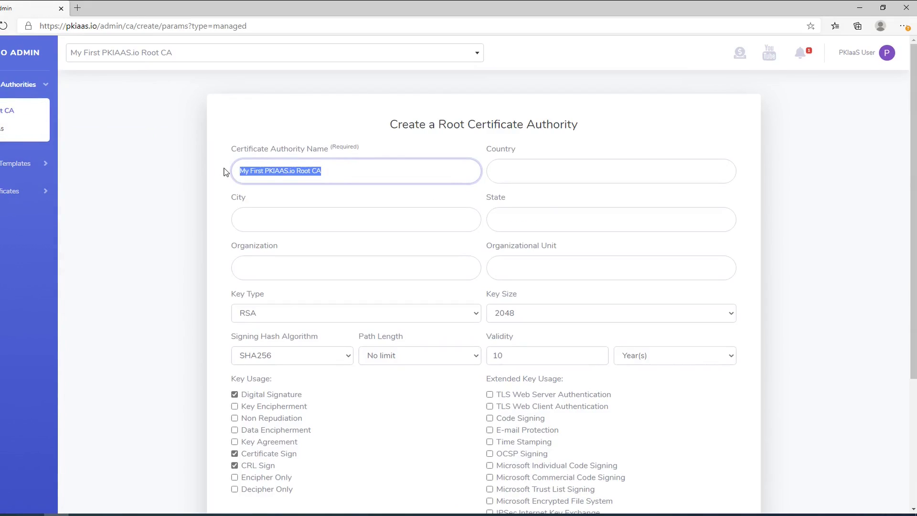
type("Yout")
key("Down")
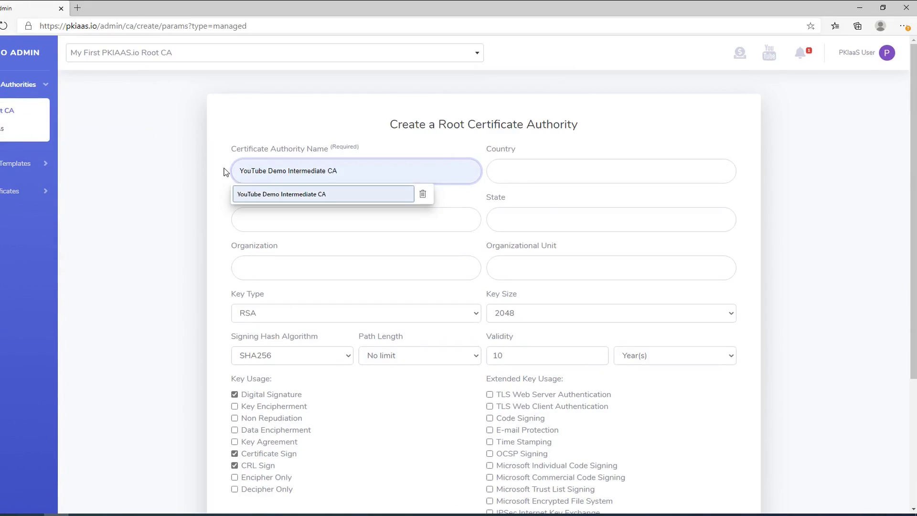
key("Return")
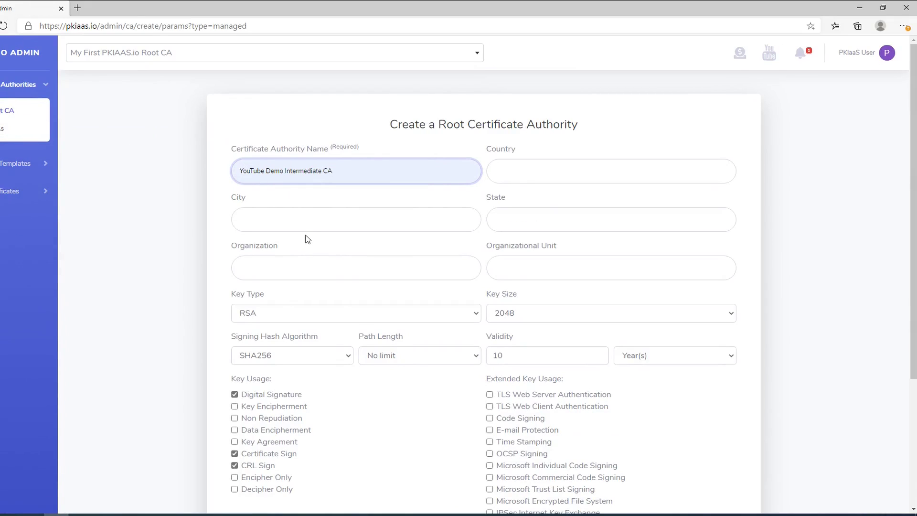
scroll(307, 239, "down", 4)
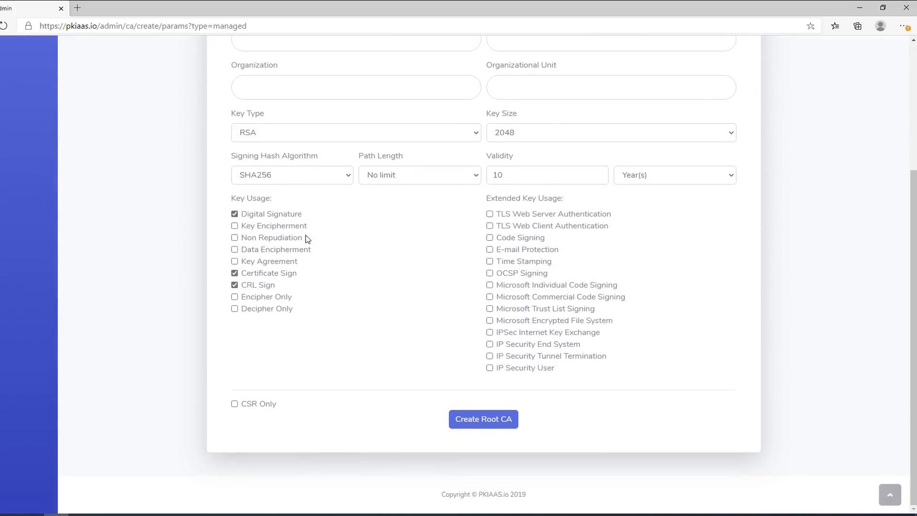
left_click(234, 403)
Generate the intermediate CA's certificate signing request and review the CSR text
left_click(470, 419)
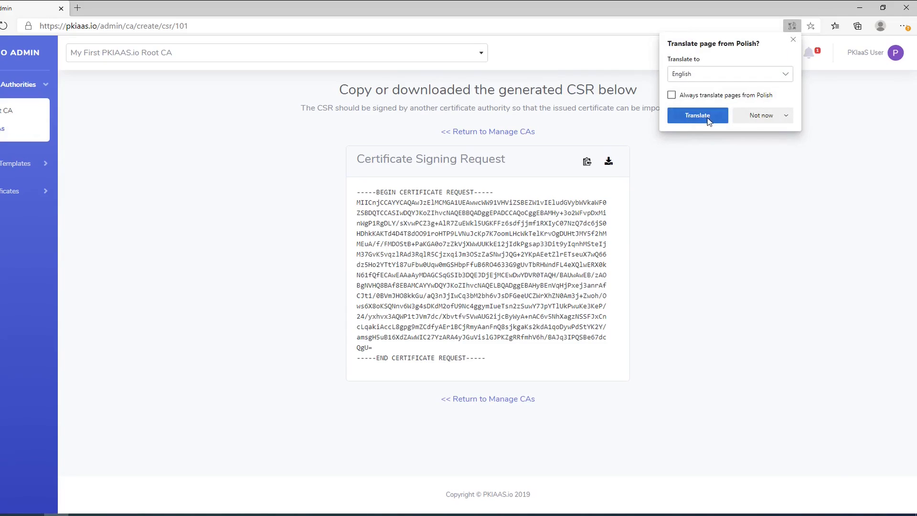
left_click(710, 118)
left_click_drag(376, 192, 501, 369)
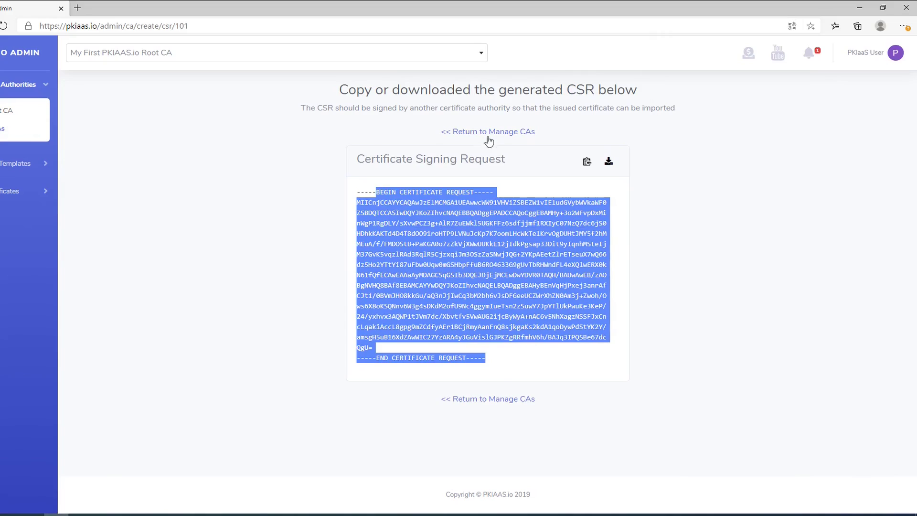
left_click(481, 53)
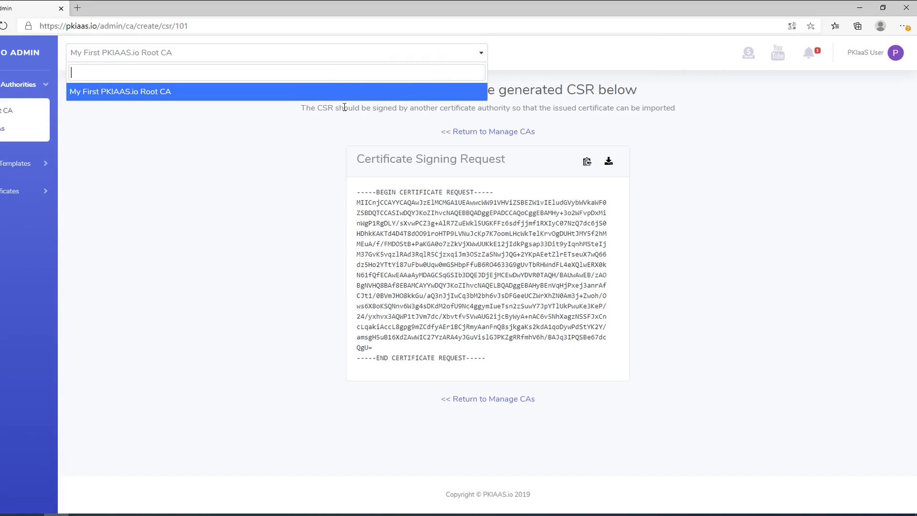
left_click(547, 108)
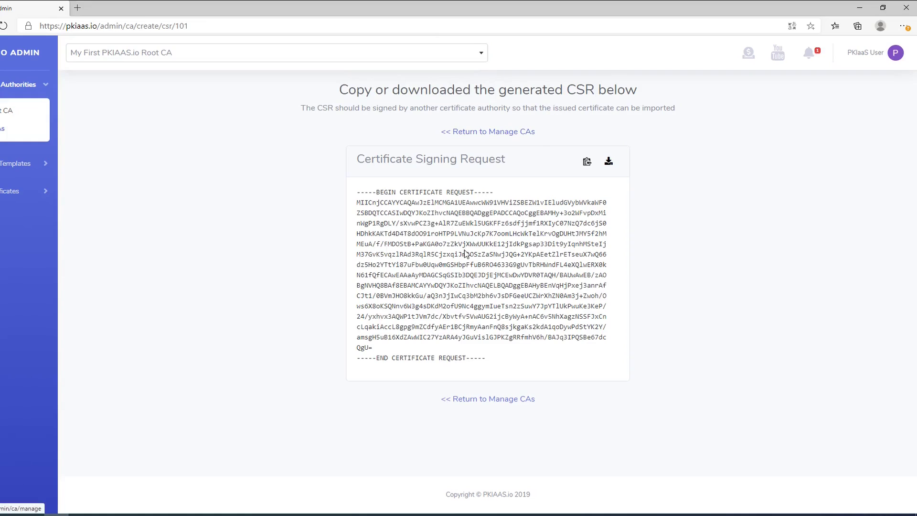
left_click_drag(465, 254, 501, 275)
left_click(507, 245)
Copy the unsigned YouTube Demo Intermediate CA's CSR to the clipboard, then log out
left_click(499, 135)
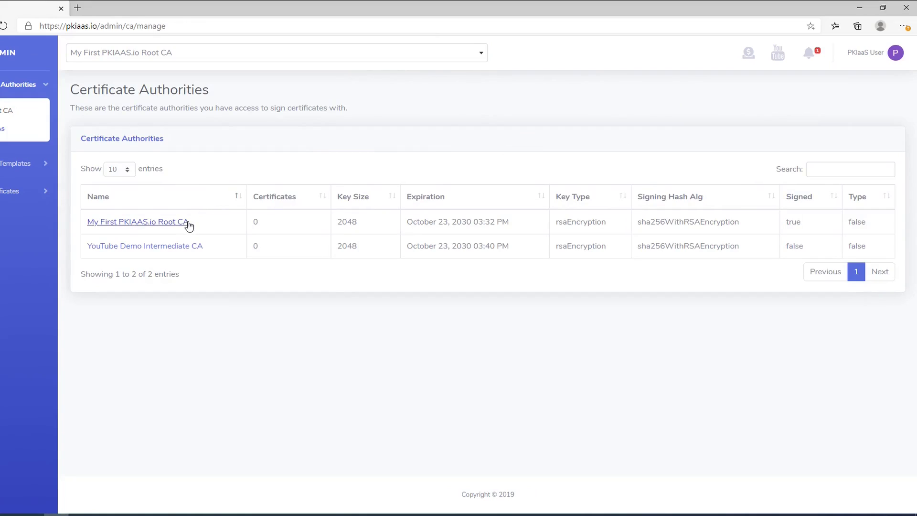
double_click(800, 245)
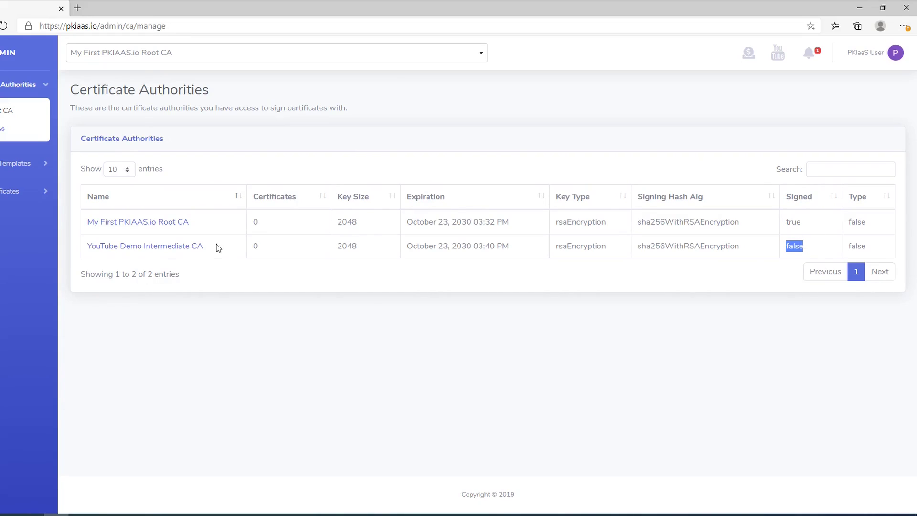
left_click(160, 249)
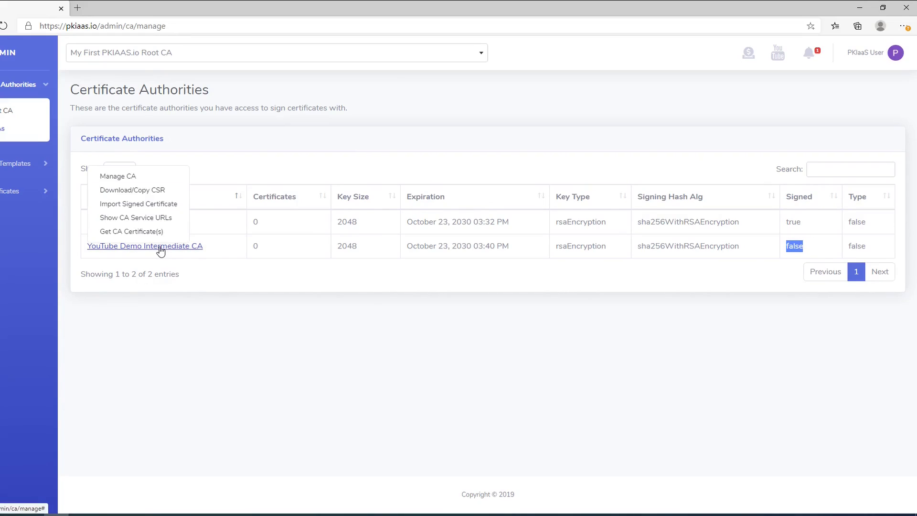
left_click(143, 190)
left_click(761, 115)
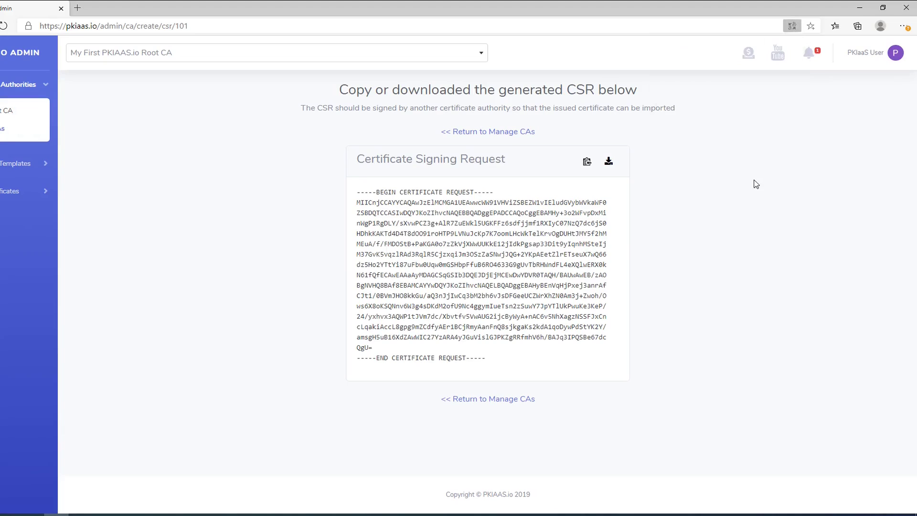
left_click(587, 165)
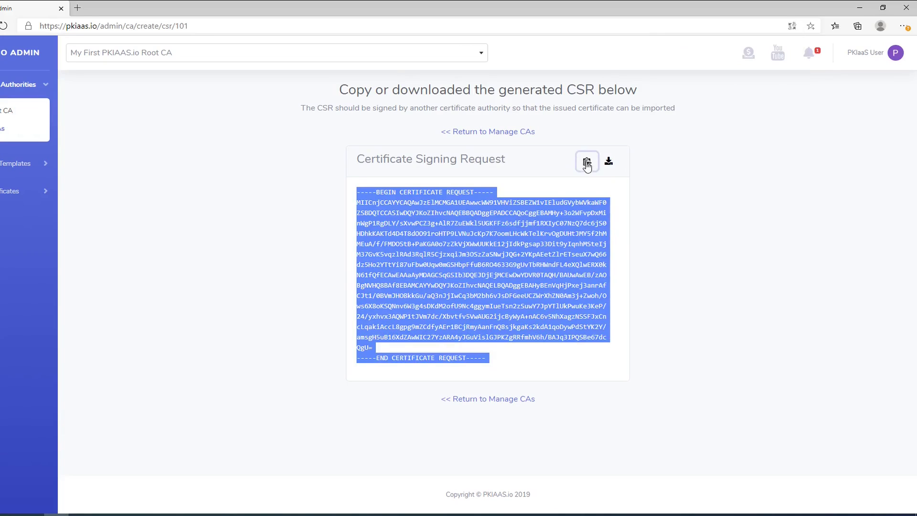
right_click(513, 220)
left_click(532, 233)
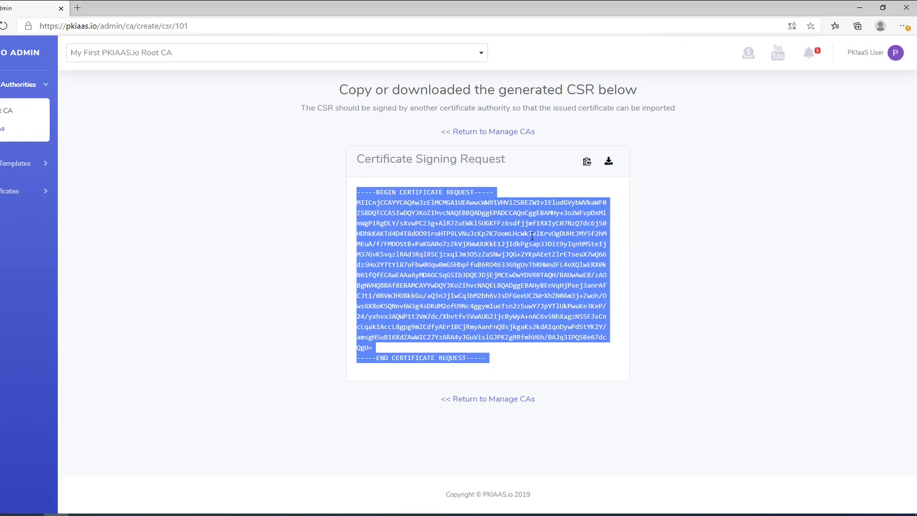
left_click(866, 57)
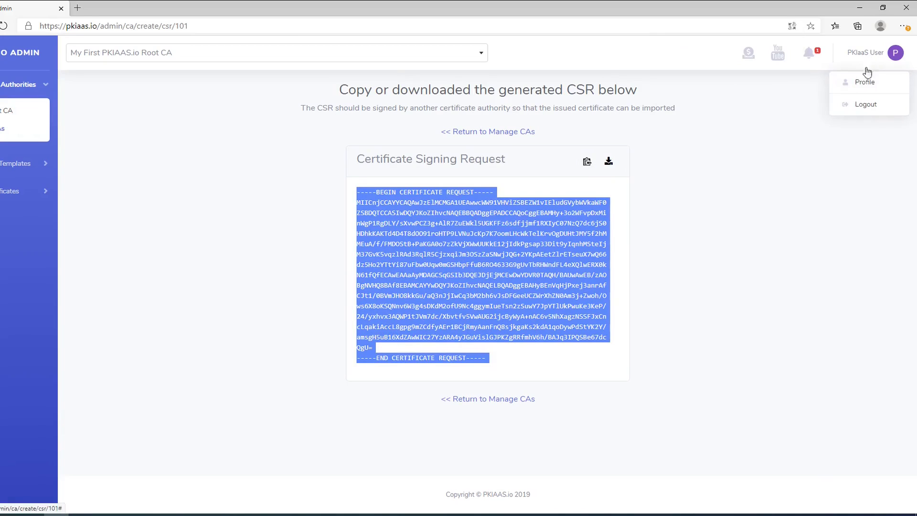
left_click(861, 106)
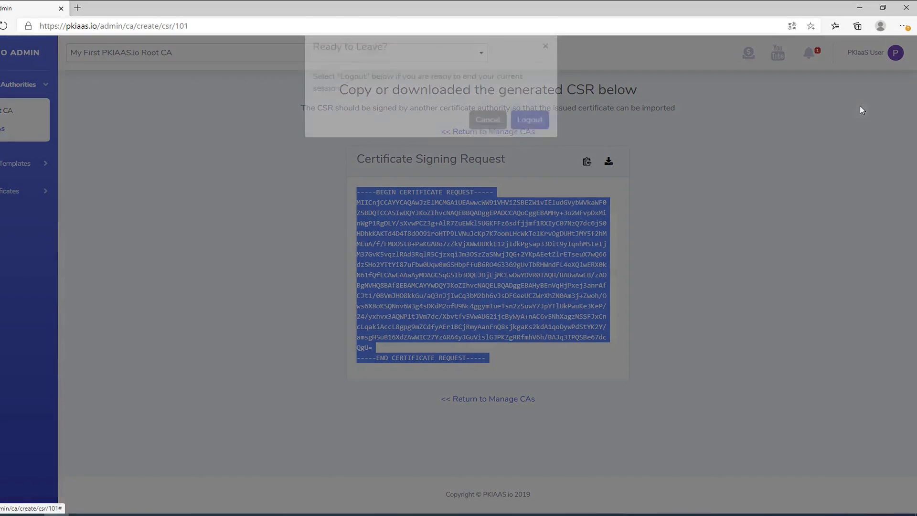
Sign back in with the first demo Google account
left_click(528, 138)
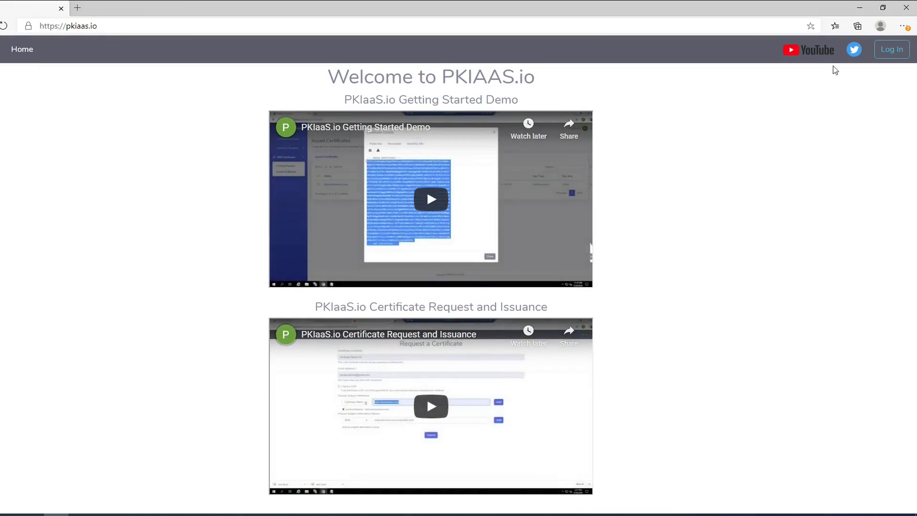
left_click(892, 50)
left_click(449, 156)
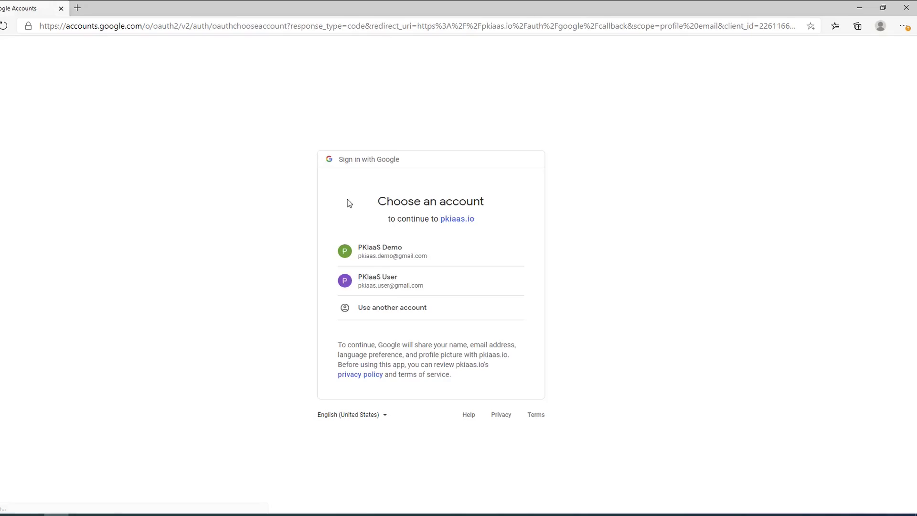
left_click(374, 257)
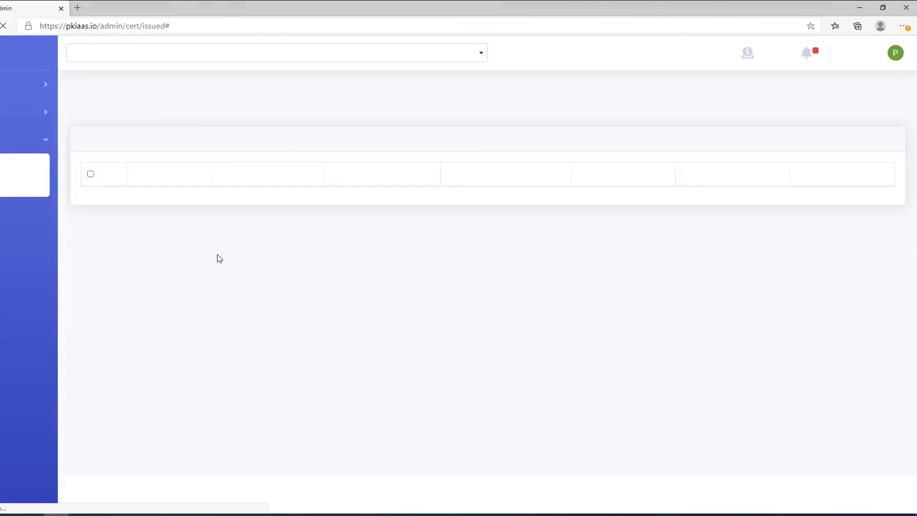
Create a certificate template named 'Intermediate CA' from the Certificate Authority starter
left_click(11, 115)
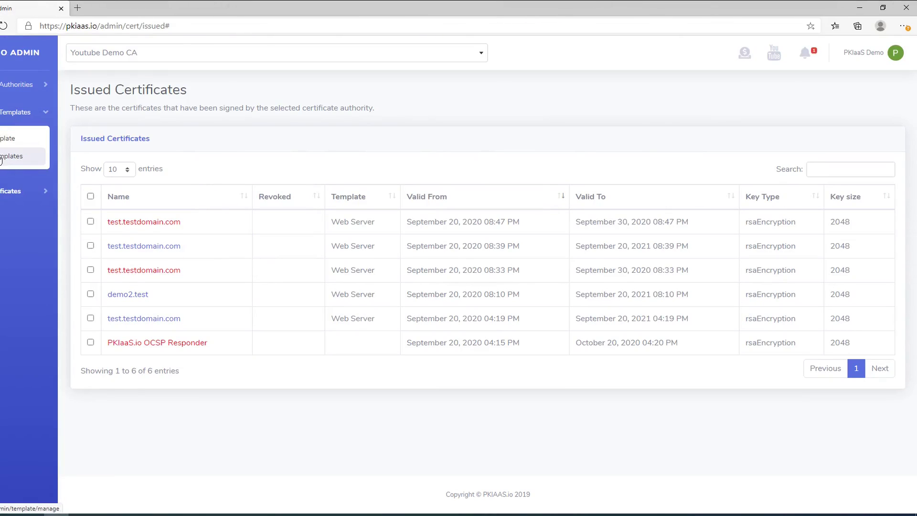
left_click(8, 138)
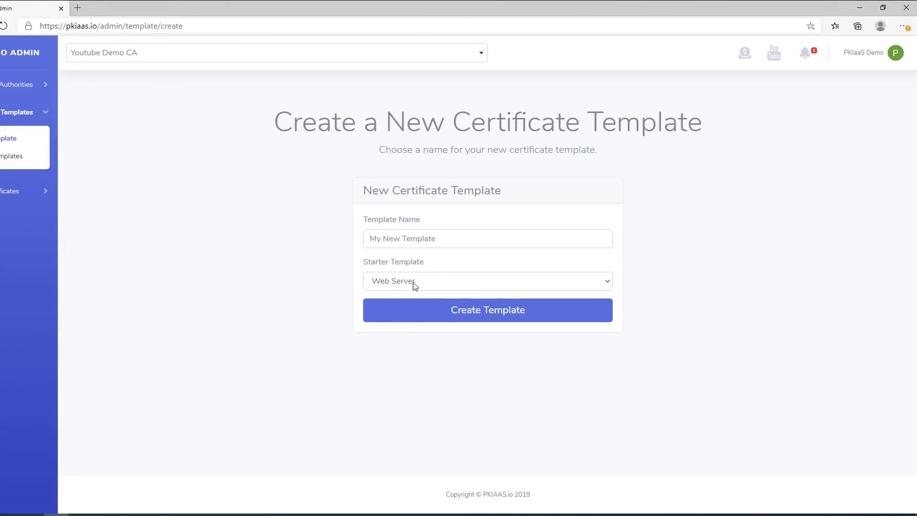
left_click(414, 284)
left_click(411, 297)
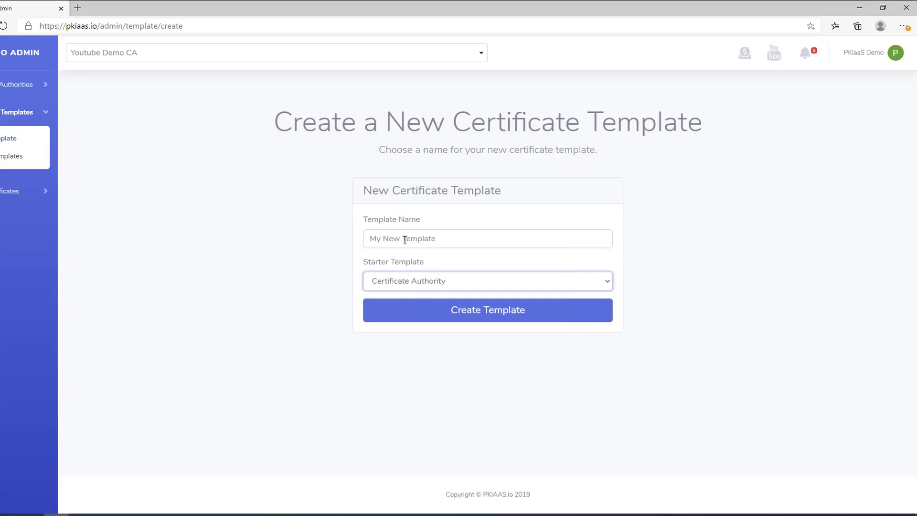
left_click(405, 240)
type("Inter")
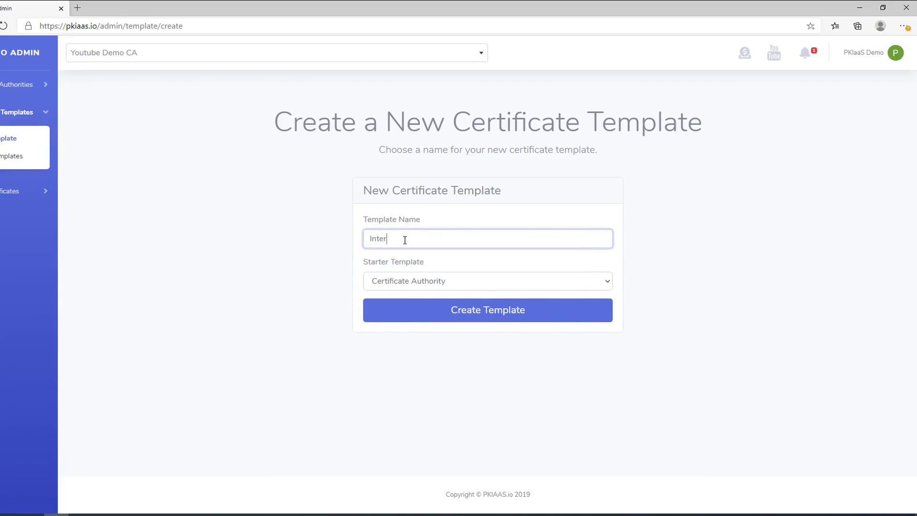
type("mediate CA")
left_click(467, 312)
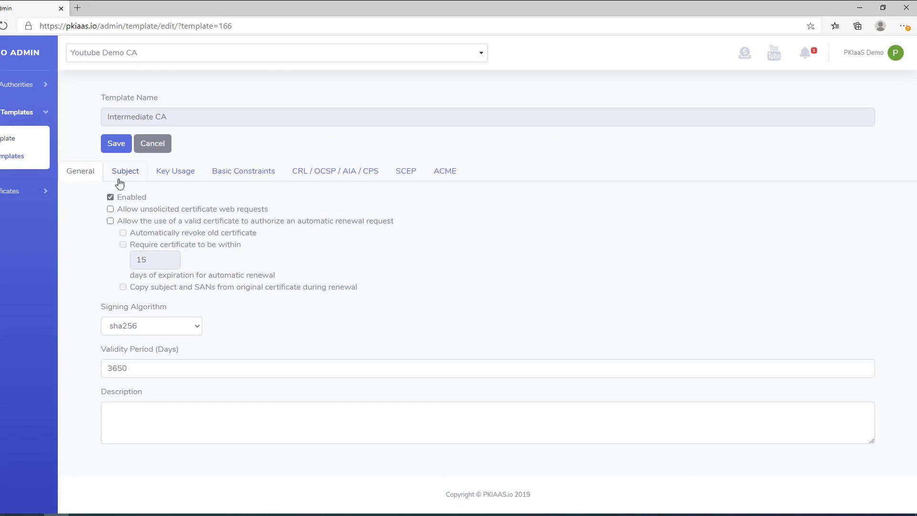
Review the Intermediate CA template's basic constraints and key usage, then save it
left_click(245, 172)
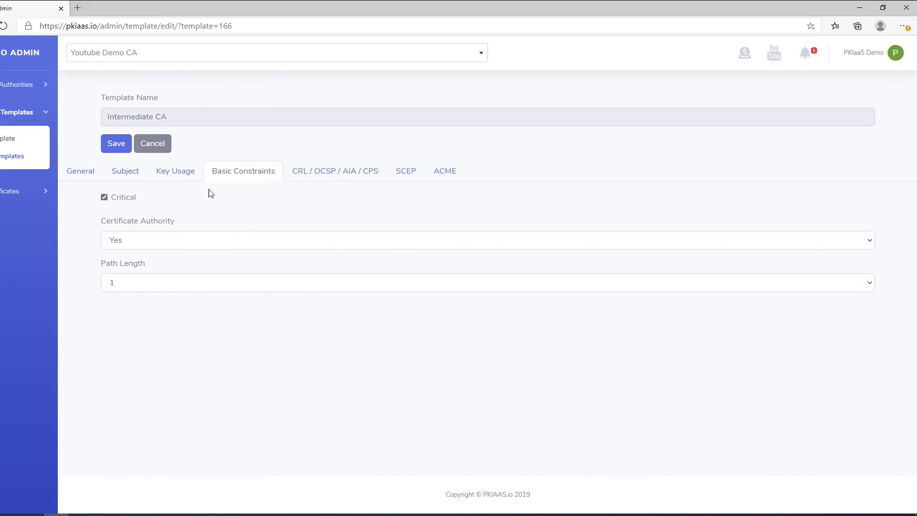
left_click(185, 179)
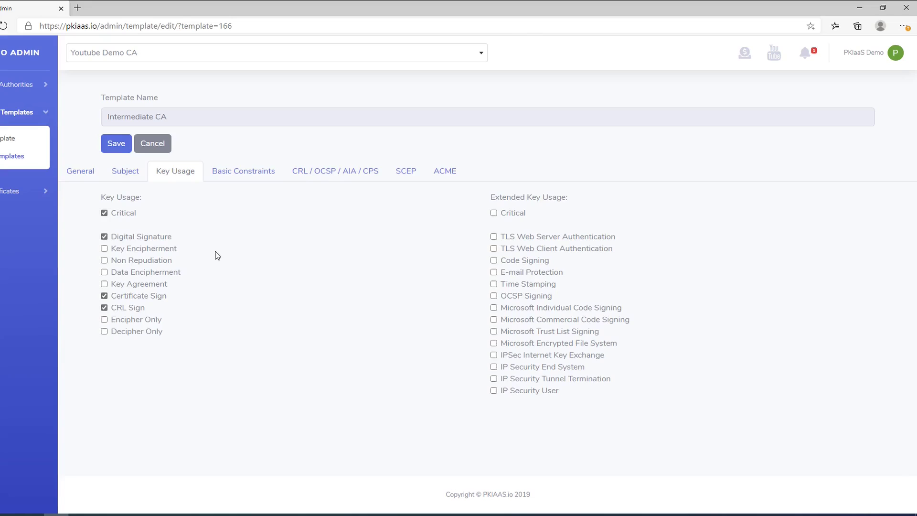
left_click(117, 146)
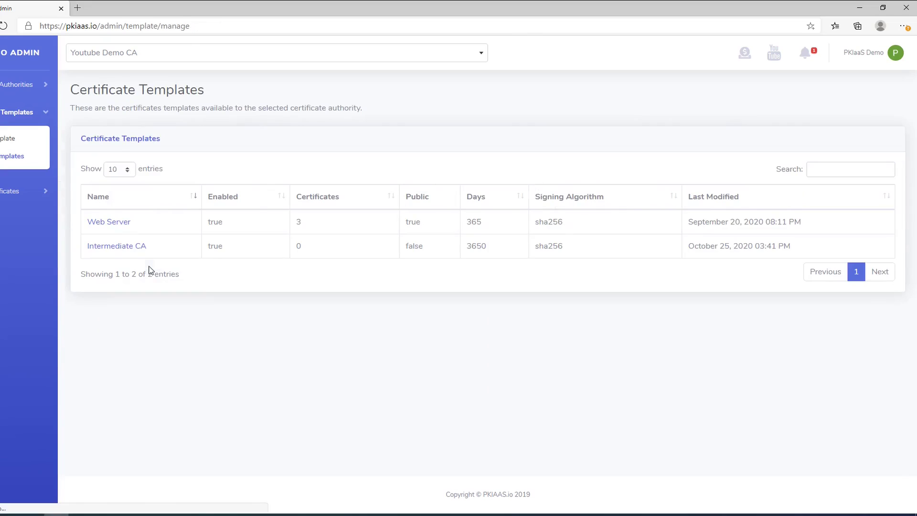
Paste the copied CSR into a request under the Intermediate CA template and submit it
left_click(119, 251)
left_click(126, 205)
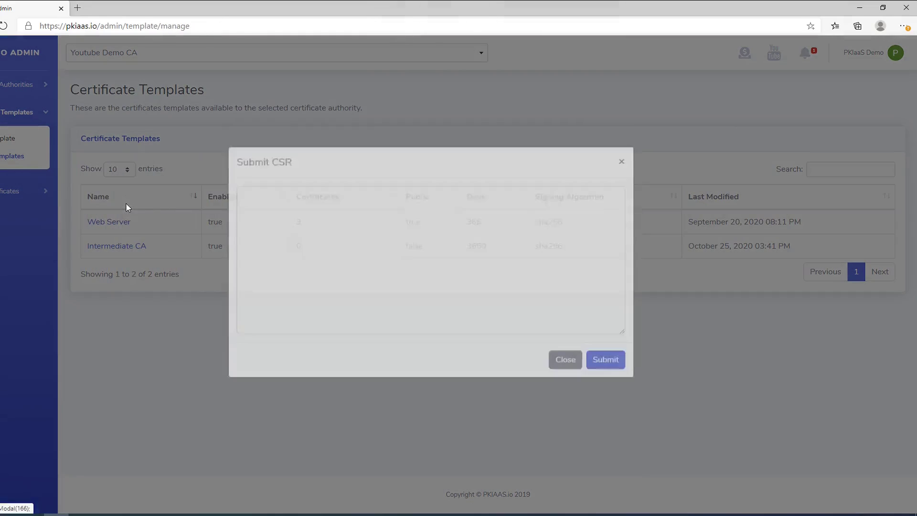
left_click(303, 232)
key("ctrl+v")
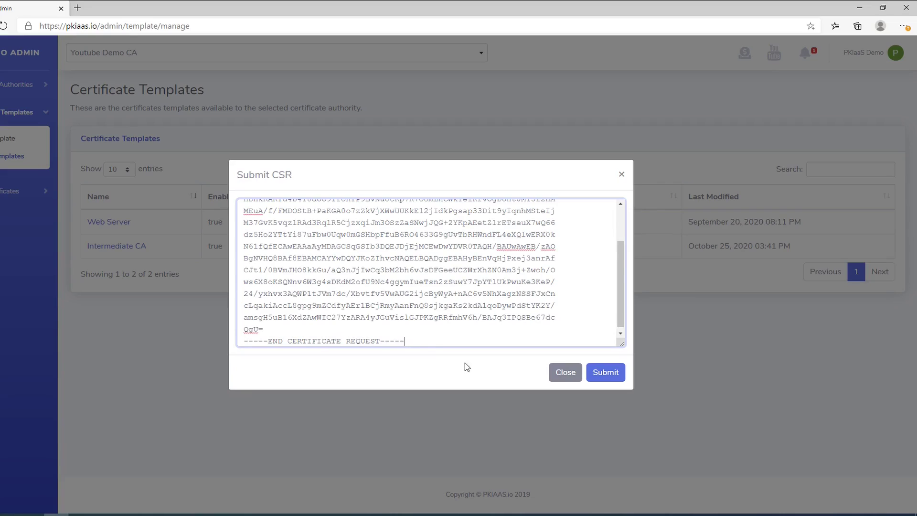
left_click(608, 373)
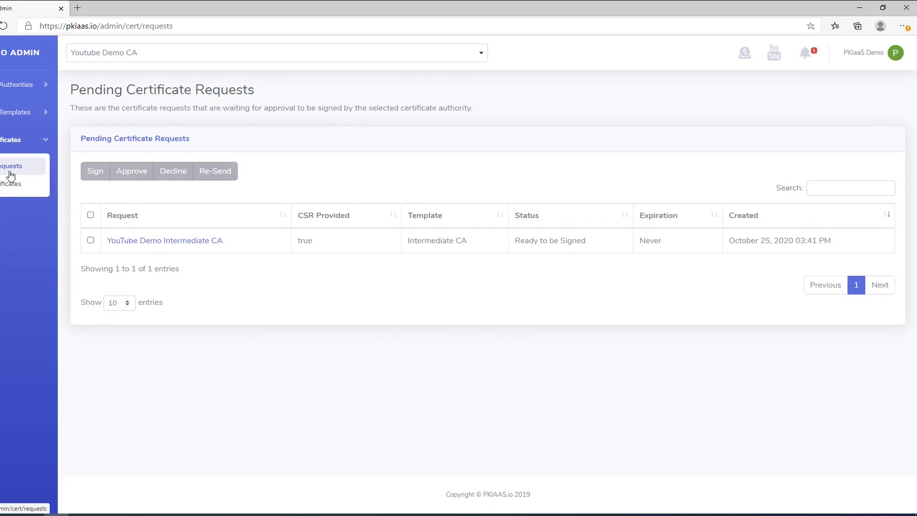
Review the YouTube Demo Intermediate CA request's validity and CSR, then sign it
left_click(178, 240)
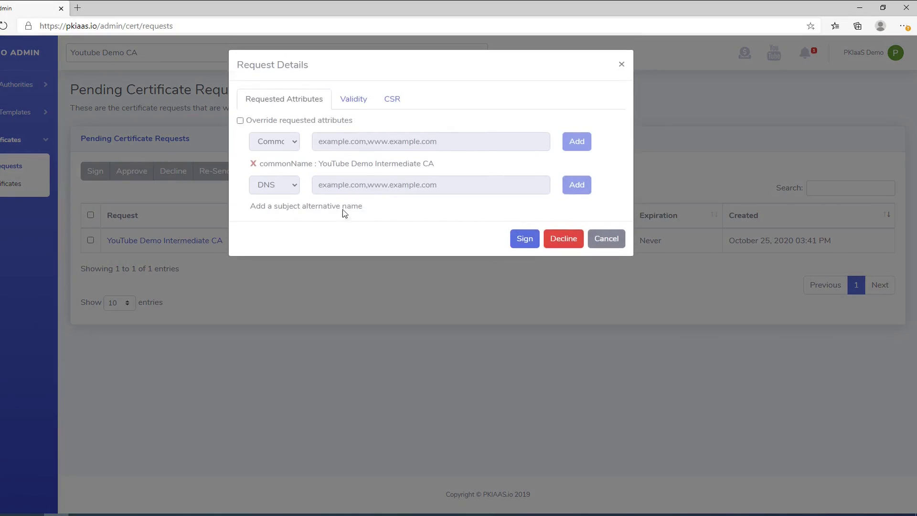
left_click(361, 102)
left_click(391, 99)
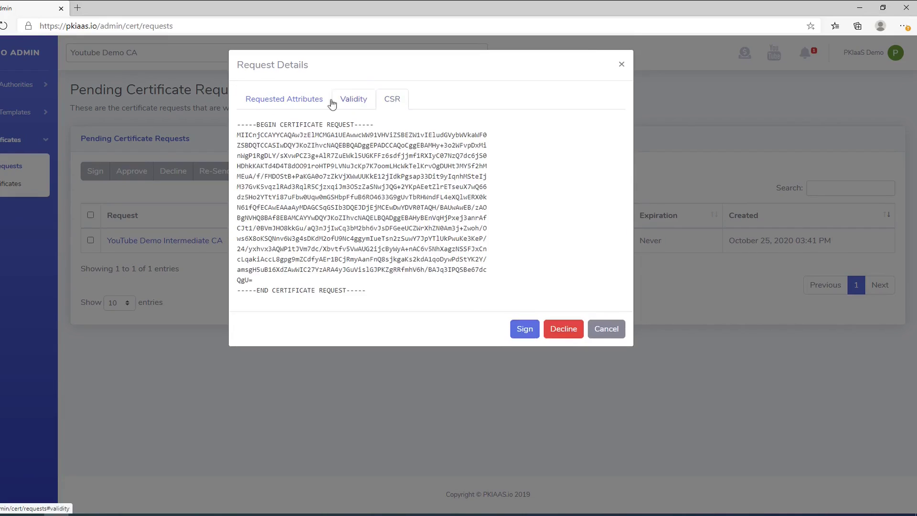
left_click(318, 100)
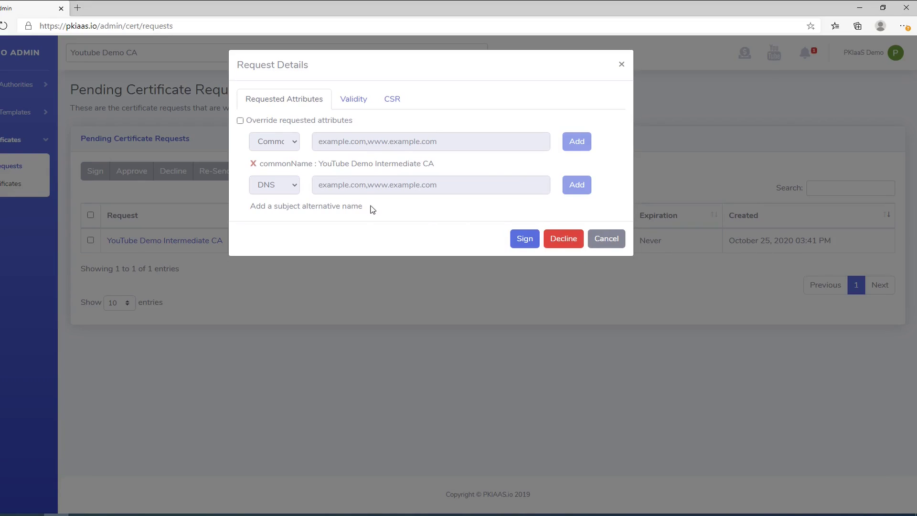
left_click(520, 241)
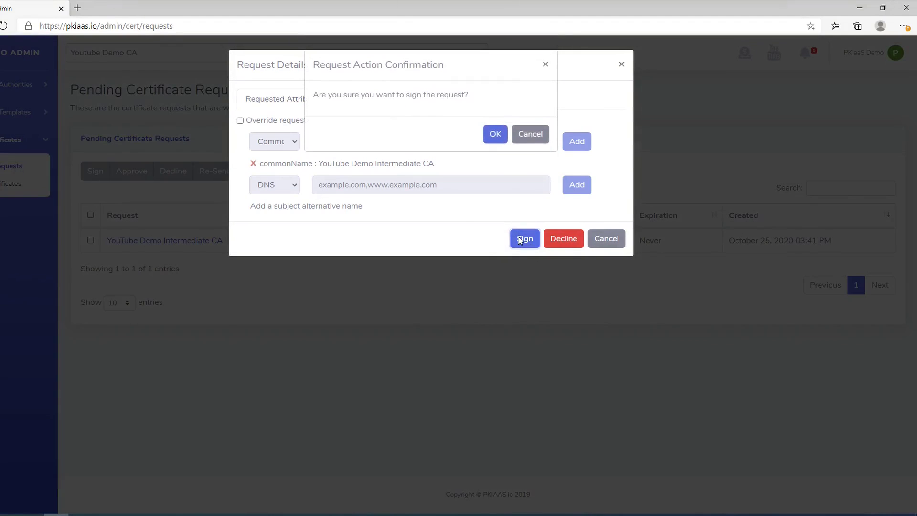
left_click(497, 136)
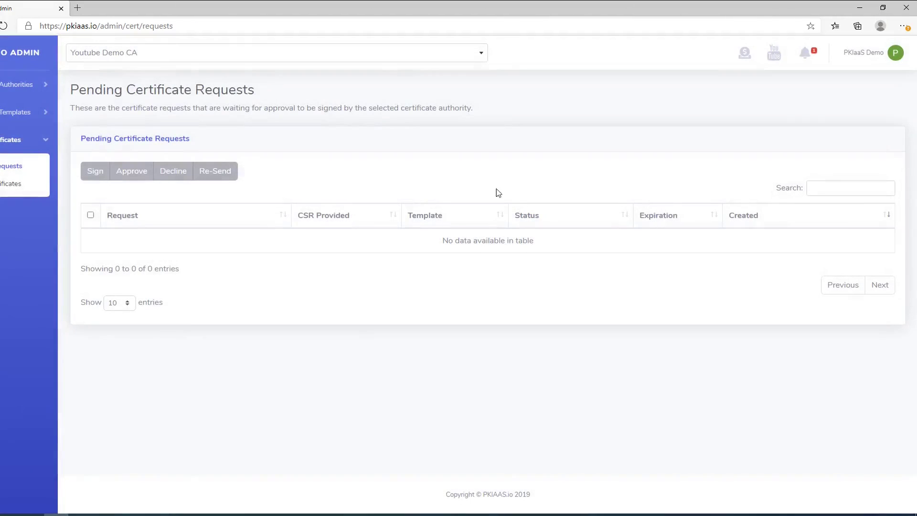
Copy the issued YouTube Demo Intermediate CA certificate's PEM text, then begin logging out
left_click(11, 186)
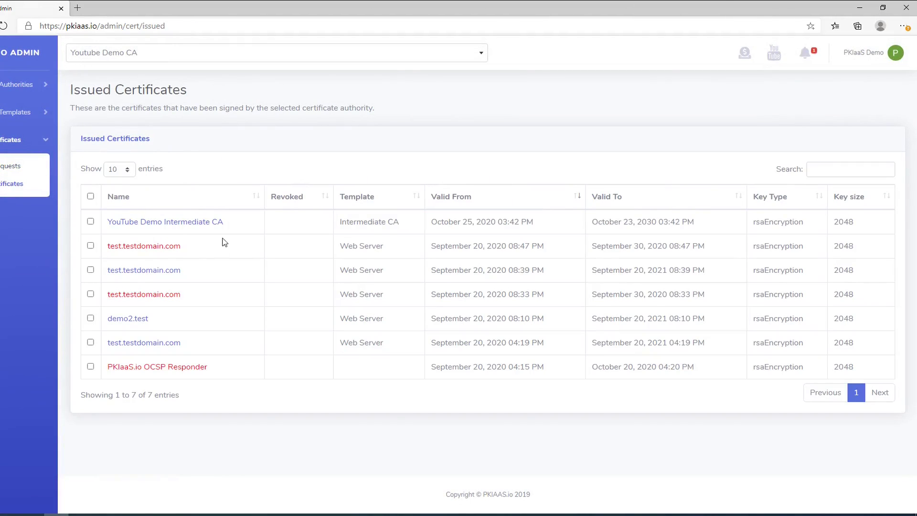
left_click_drag(354, 221, 405, 229)
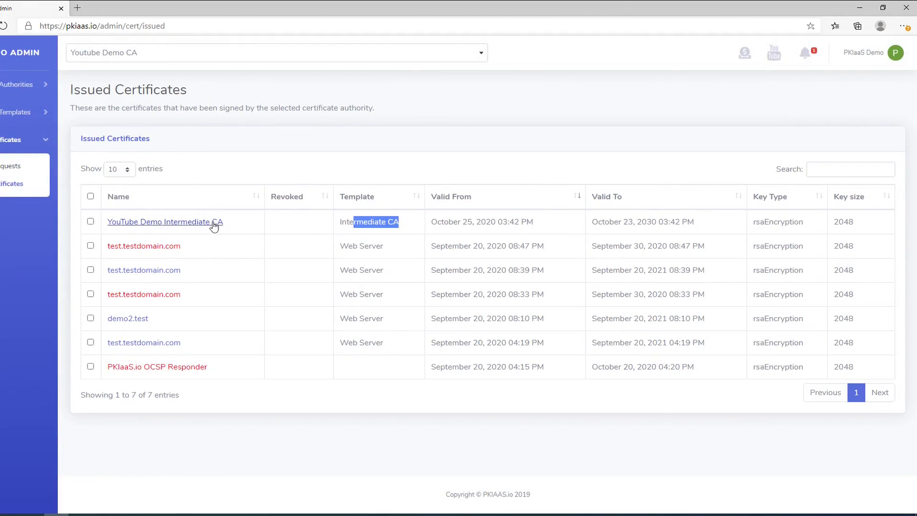
left_click(383, 226)
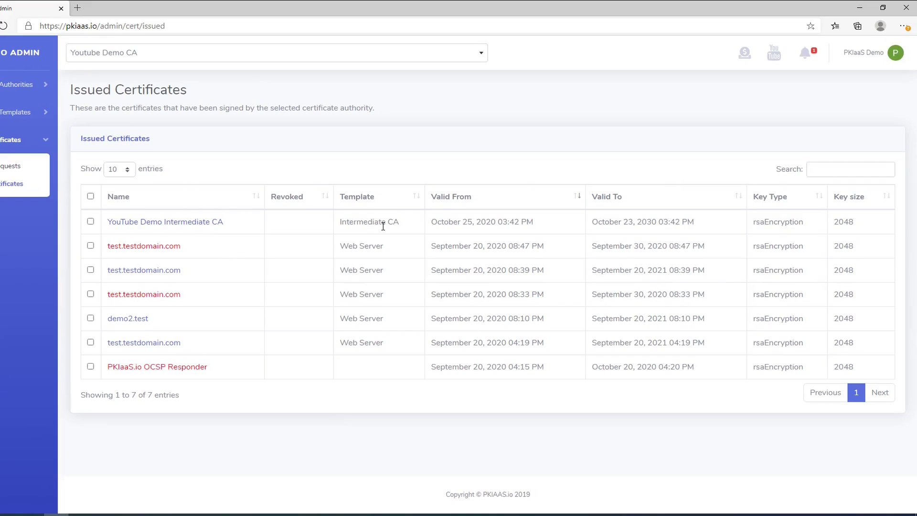
left_click(216, 222)
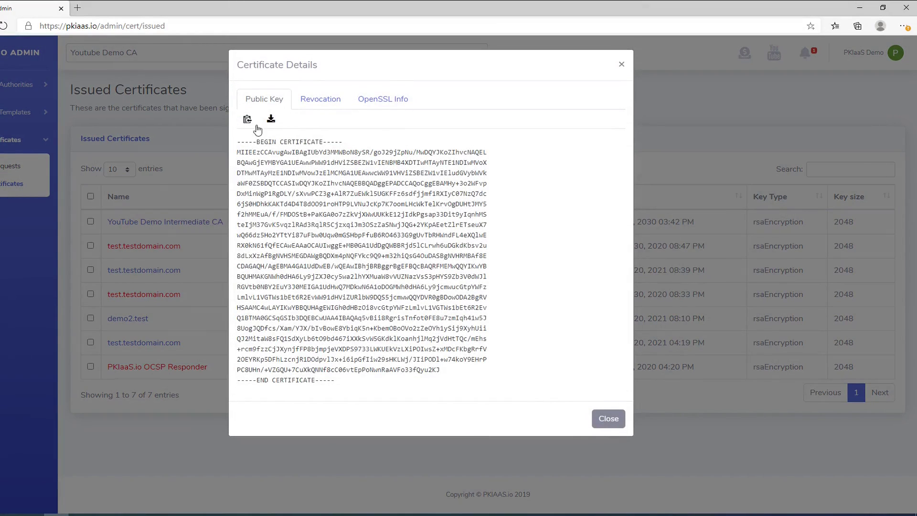
left_click(247, 118)
right_click(346, 191)
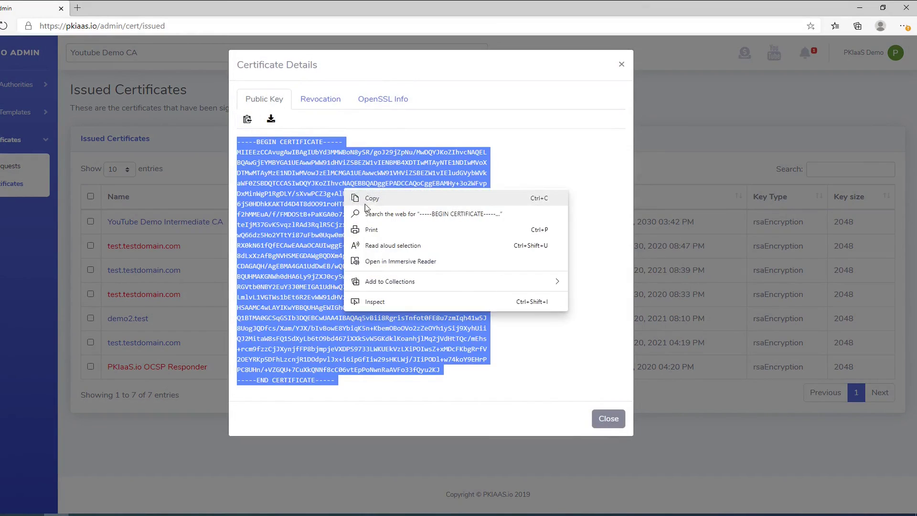
left_click(368, 198)
left_click(621, 65)
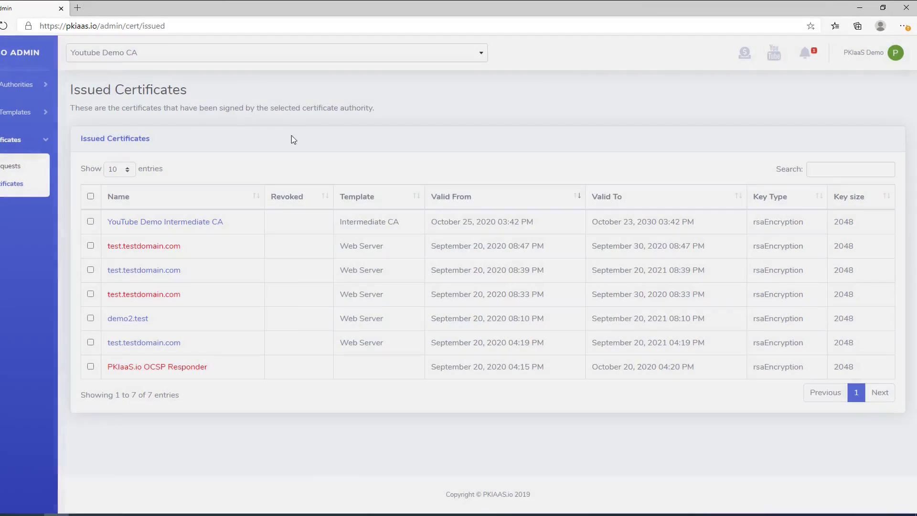
left_click(865, 53)
Log out of PKIaaS.io and sign back in with the second Google account
left_click(859, 105)
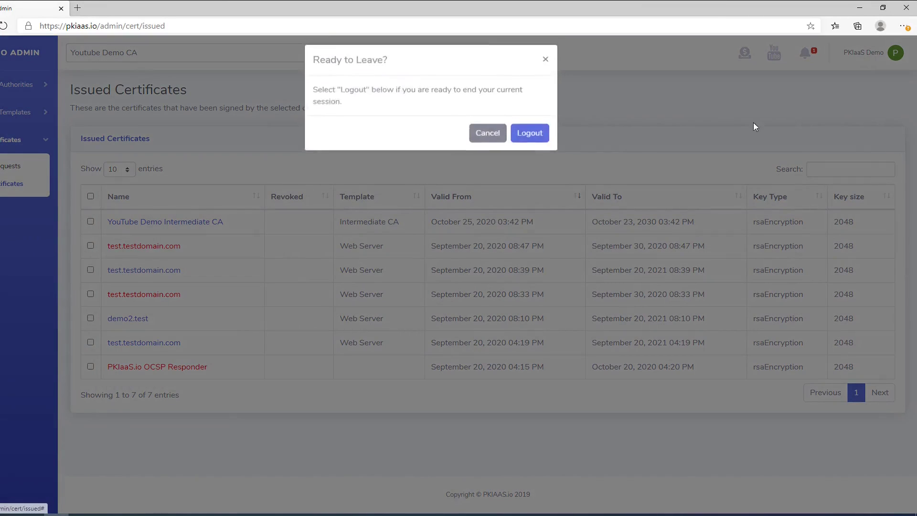
left_click(530, 134)
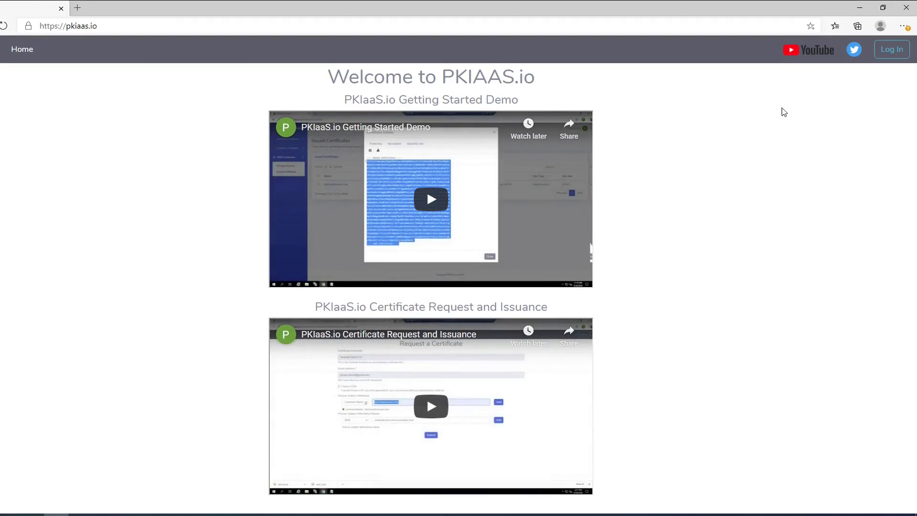
left_click(894, 53)
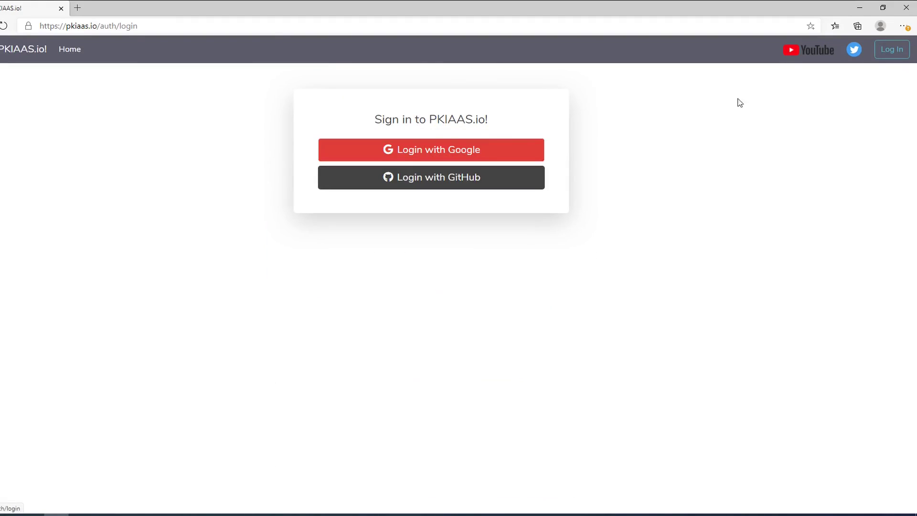
left_click(460, 151)
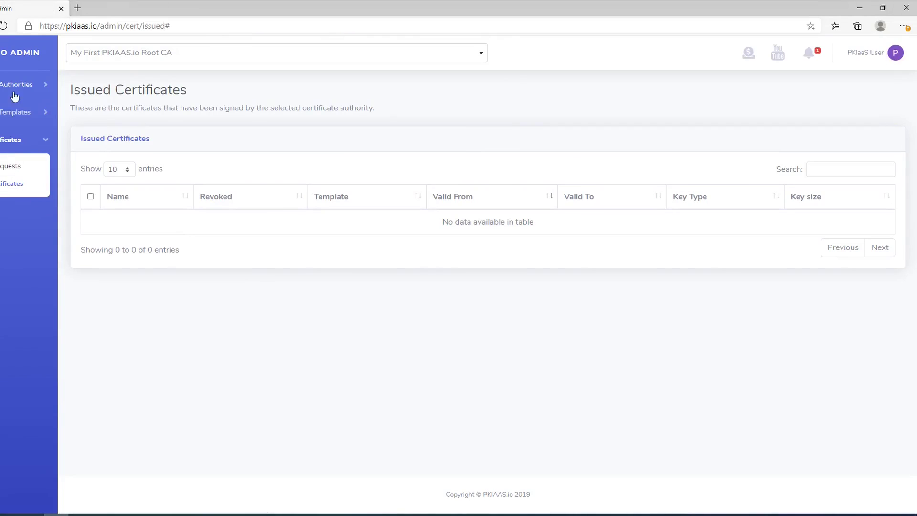
Open Manage CAs and check that YouTube Demo Intermediate CA's Signed value is still false
left_click(16, 86)
left_click(15, 129)
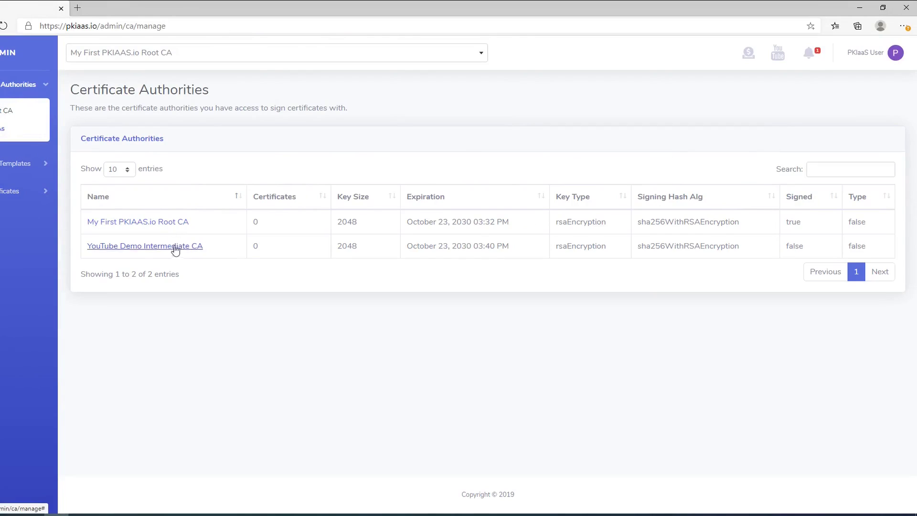
left_click(483, 58)
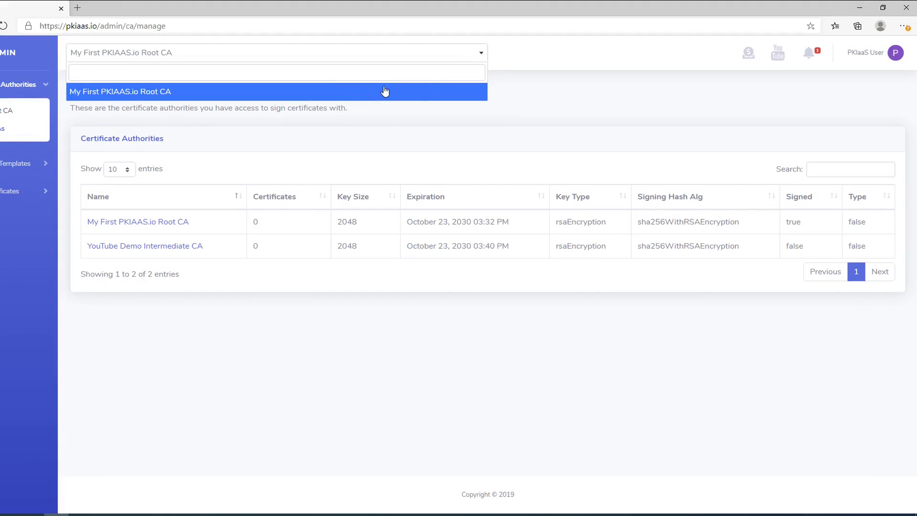
left_click(358, 152)
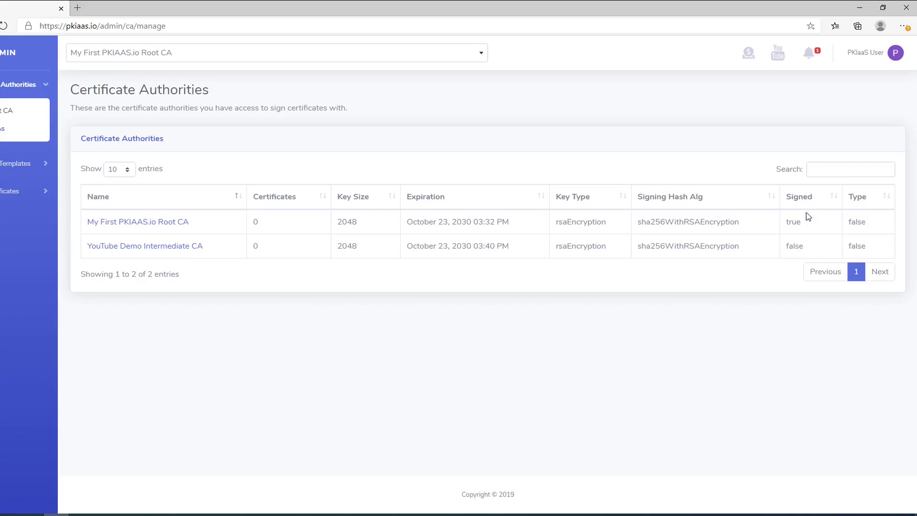
left_click_drag(809, 250, 787, 246)
Paste and import the signed certificate for YouTube Demo Intermediate CA, confirming Signed now reads true
left_click(167, 249)
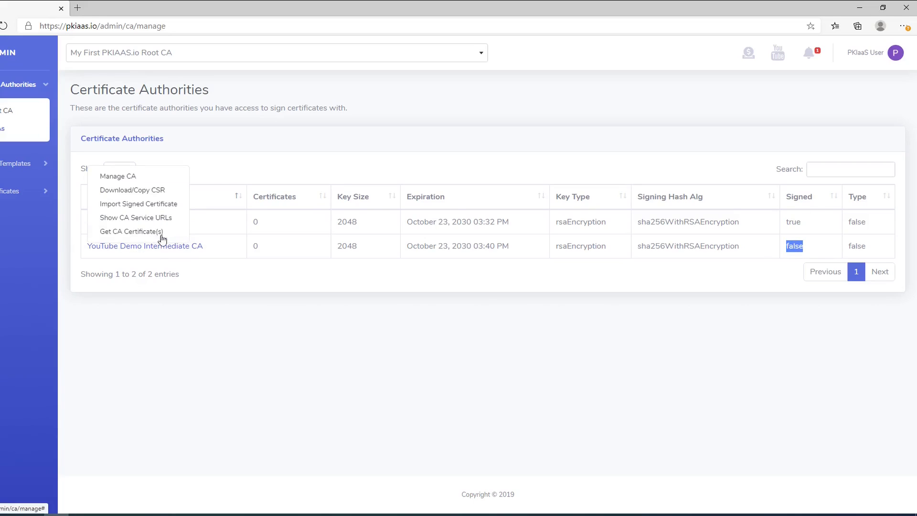
left_click(148, 207)
left_click(373, 217)
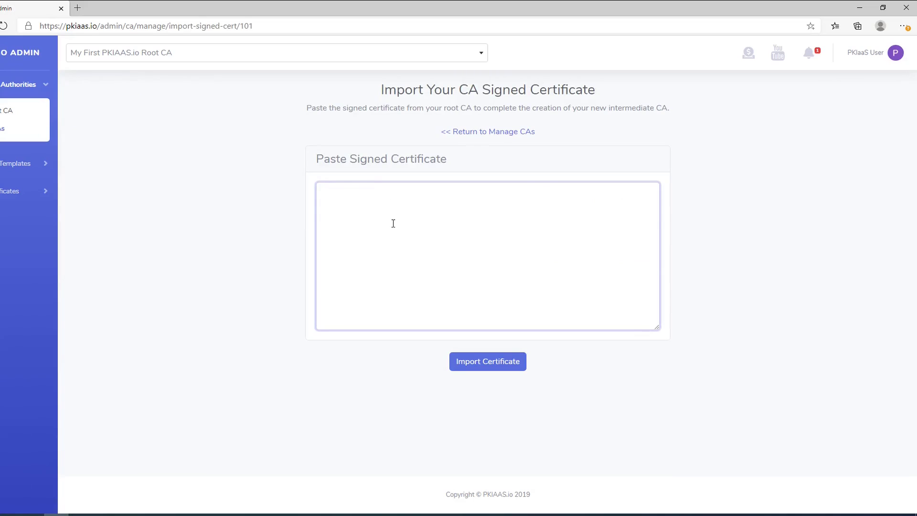
key("ctrl+v")
left_click(487, 361)
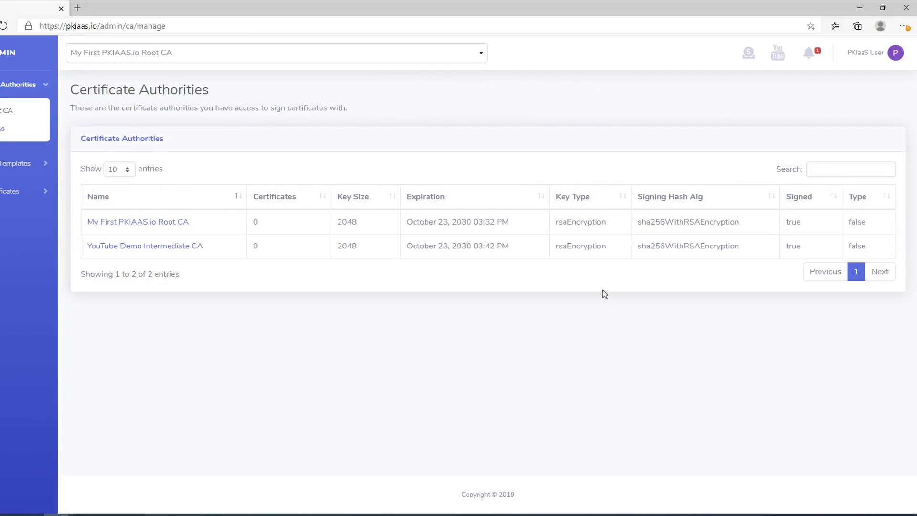
double_click(798, 246)
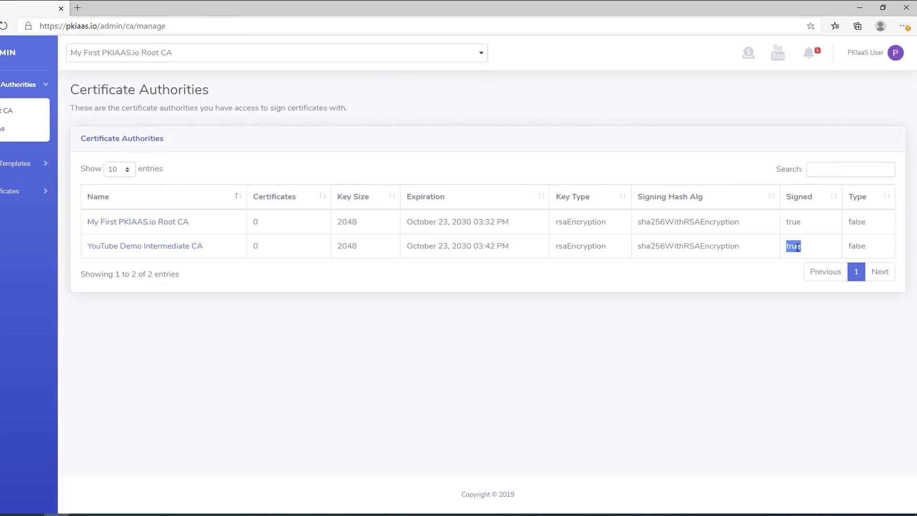
Show the full two-certificate chain of YouTube Demo Intermediate CA in the Chain tab
left_click(186, 247)
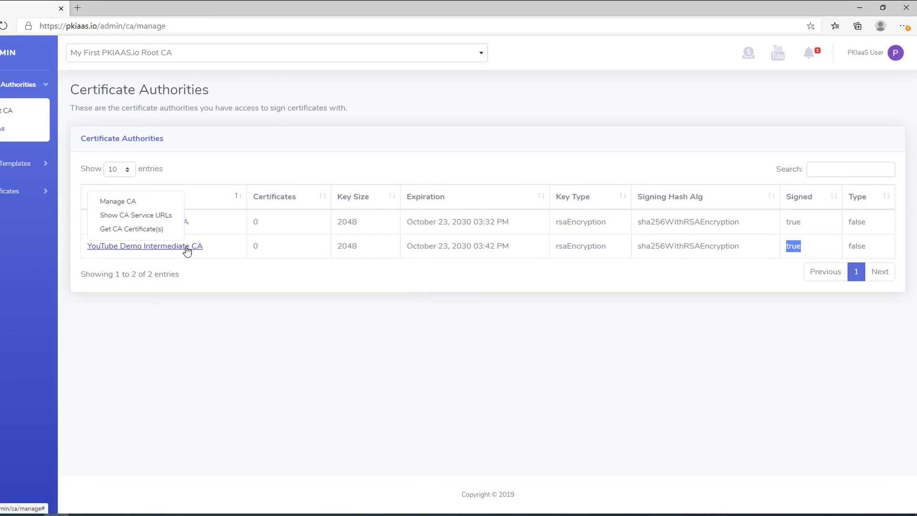
left_click(148, 230)
left_click(308, 101)
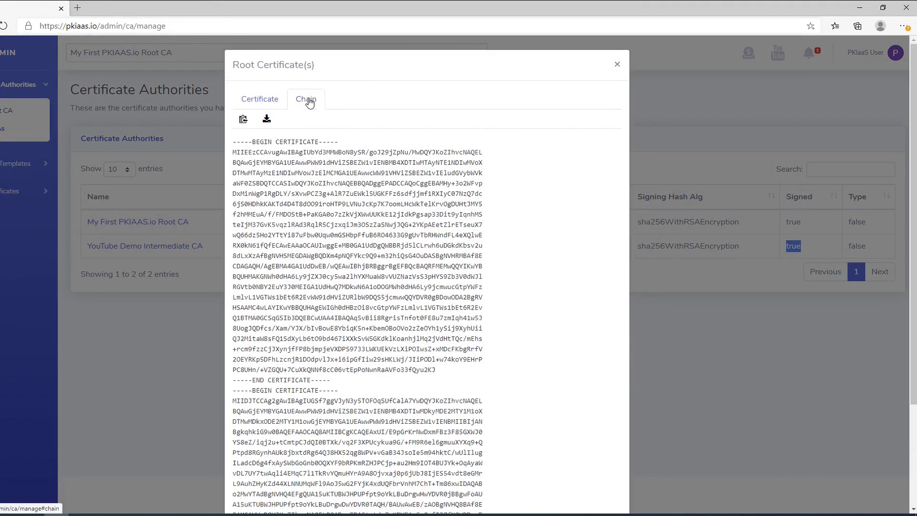
scroll(356, 277, "down", 3)
left_click_drag(394, 452, 234, 258)
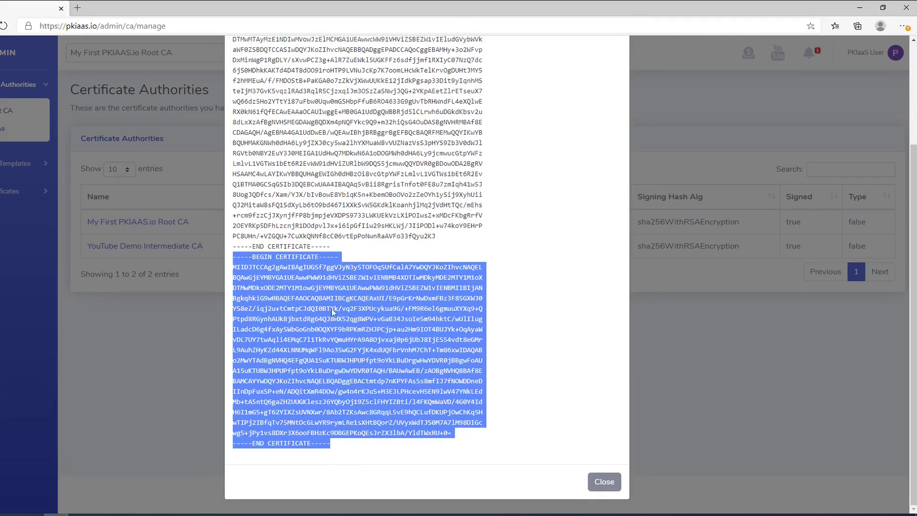
scroll(385, 321, "up", 3)
Download the chain as chain (13).p7b and open the downloaded file
left_click(319, 166)
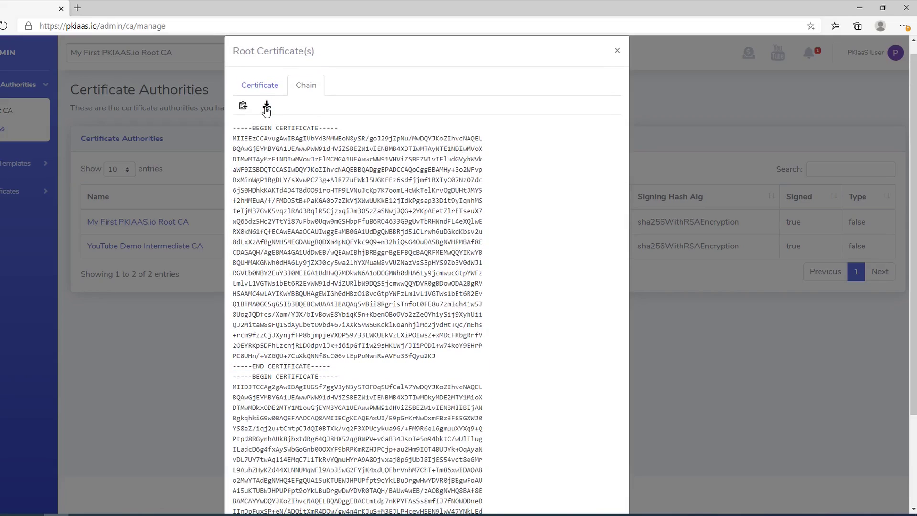
left_click(266, 106)
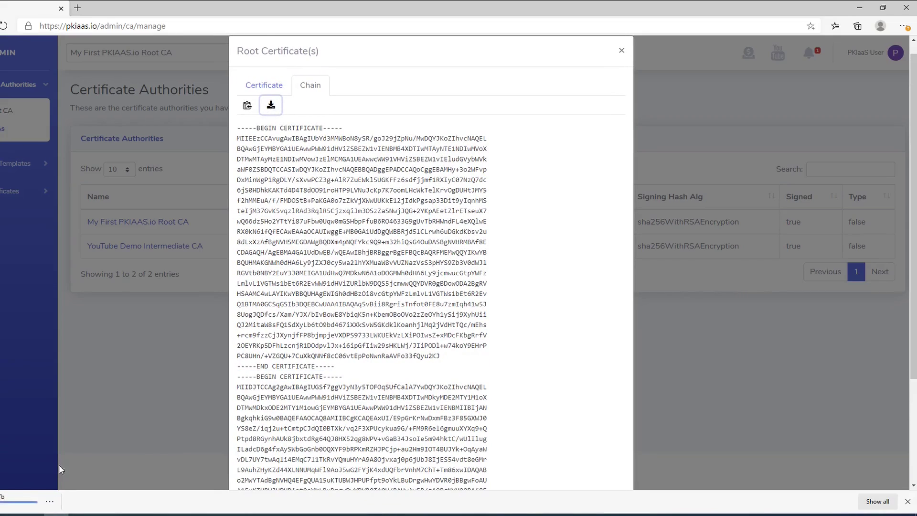
left_click(19, 498)
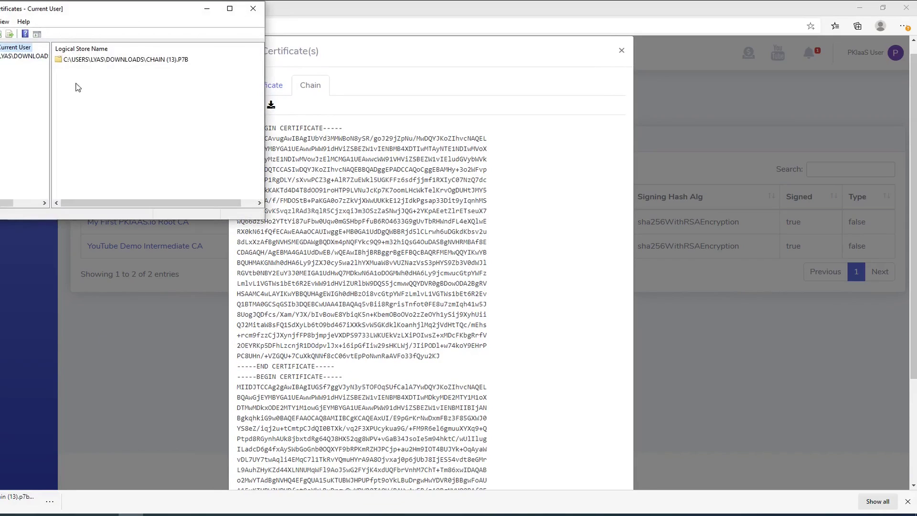
Confirm the P7B's certification path shows YouTube Demo Intermediate CA under Youtube Demo CA, then close the manager
double_click(67, 60)
double_click(60, 59)
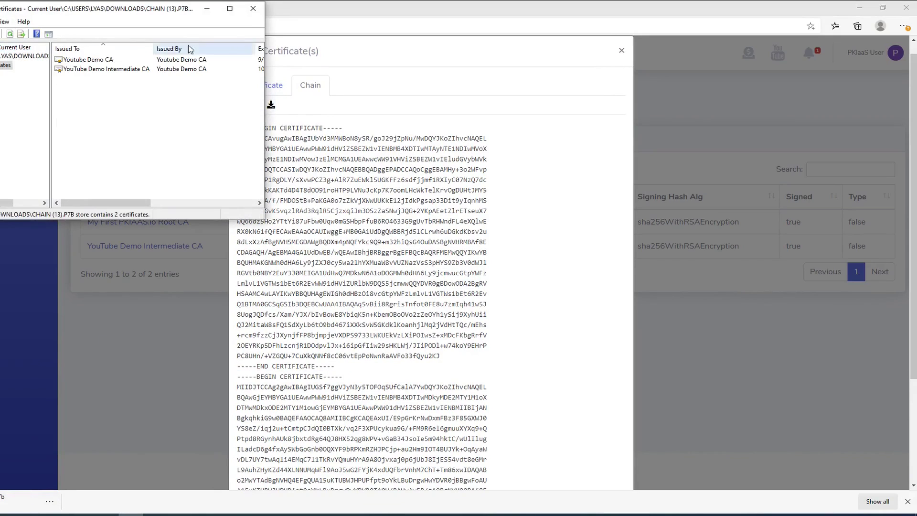
left_click(238, 8)
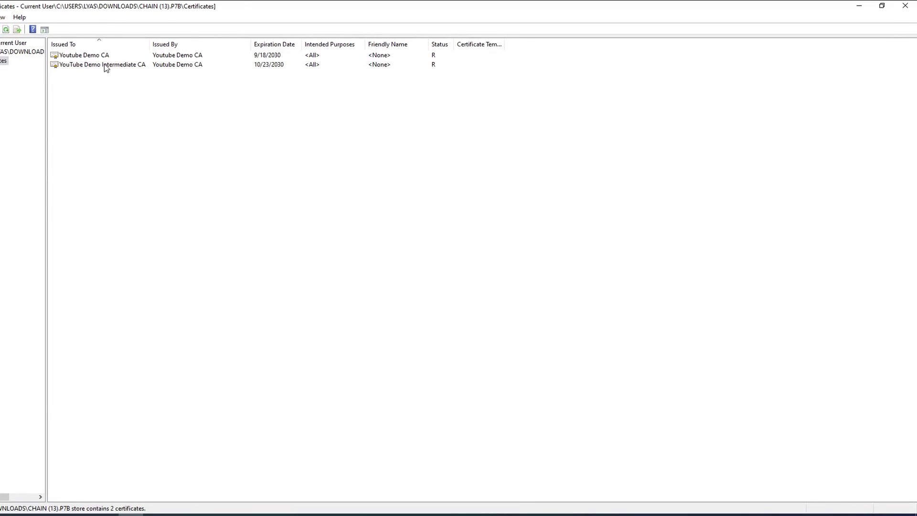
double_click(106, 68)
left_click(28, 30)
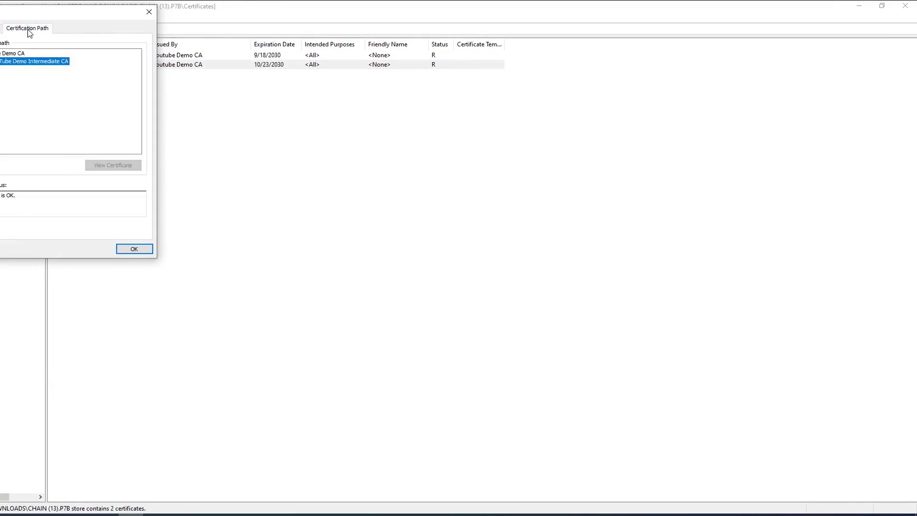
left_click(2, 54)
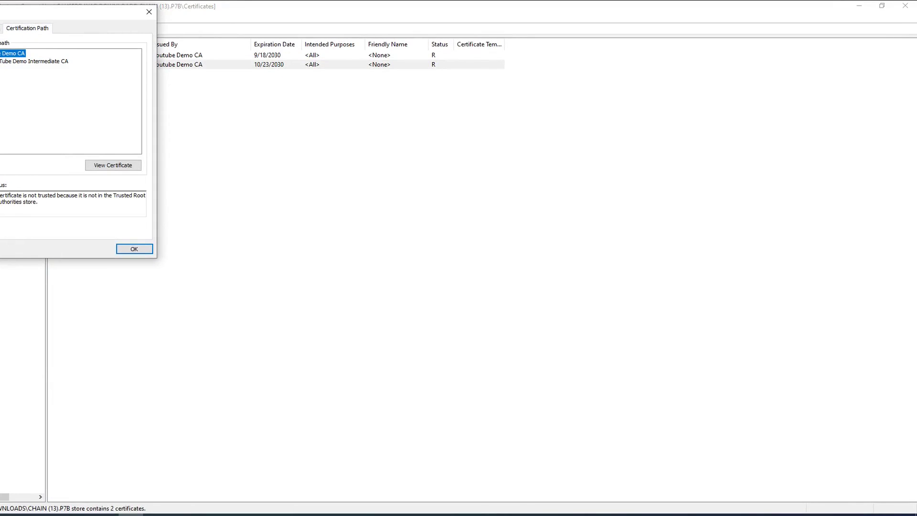
left_click(134, 249)
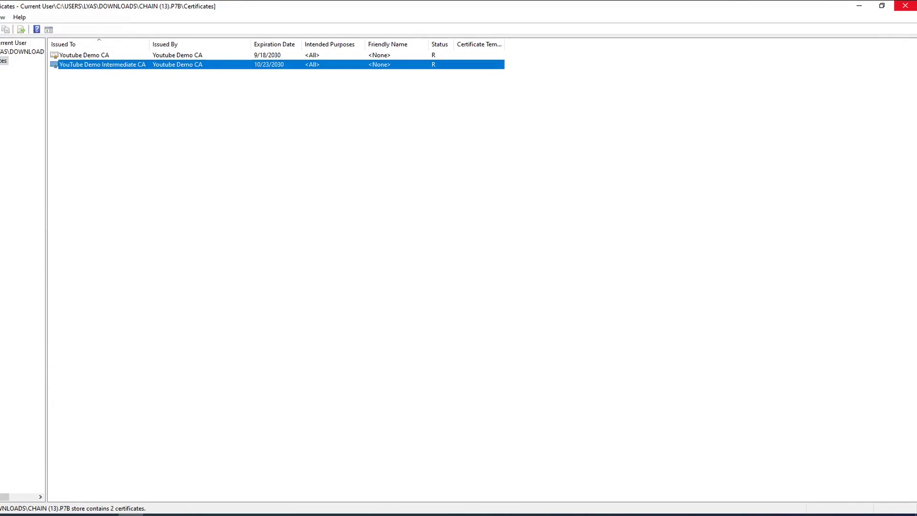
left_click(910, 8)
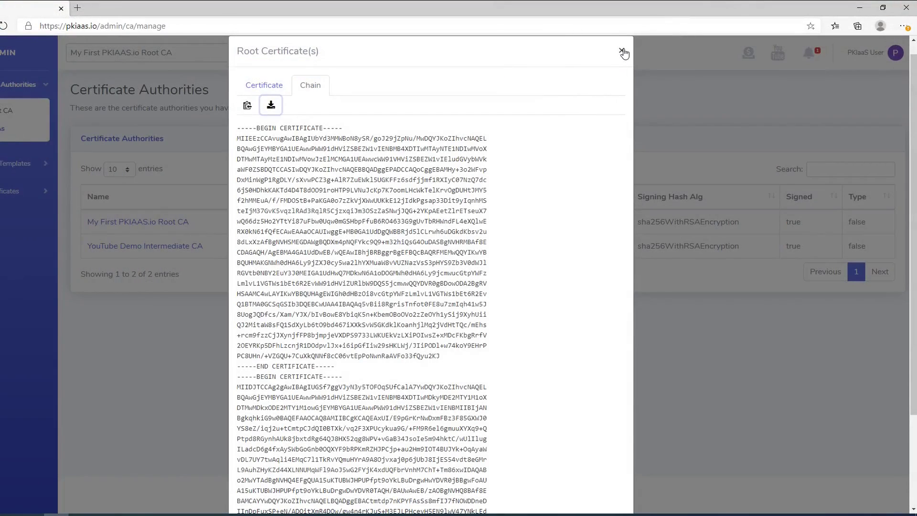
Close the CA certificates dialog, select YouTube Demo Intermediate CA as active, and view its Issued Certificates
left_click(624, 51)
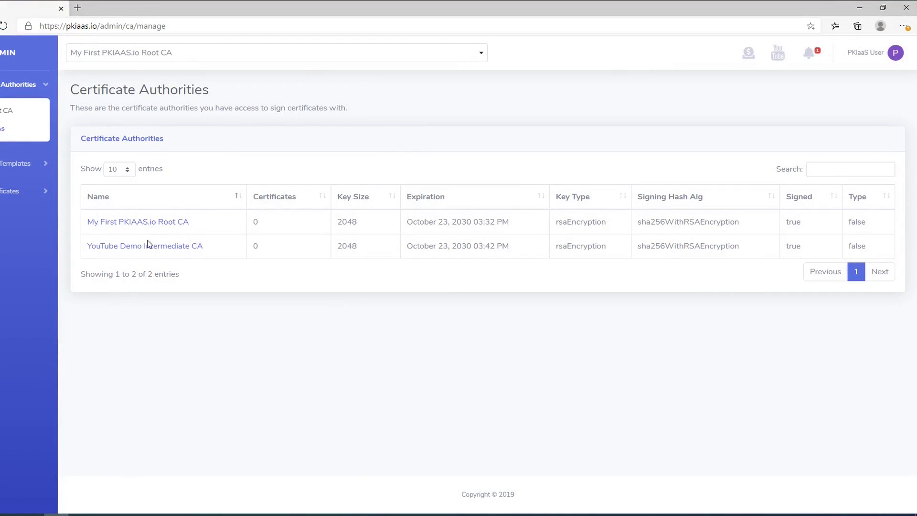
left_click(478, 54)
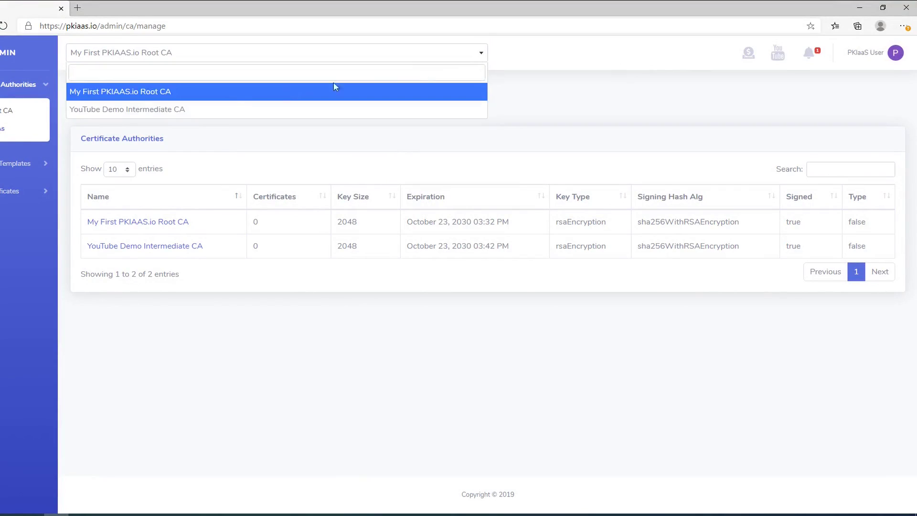
left_click(216, 113)
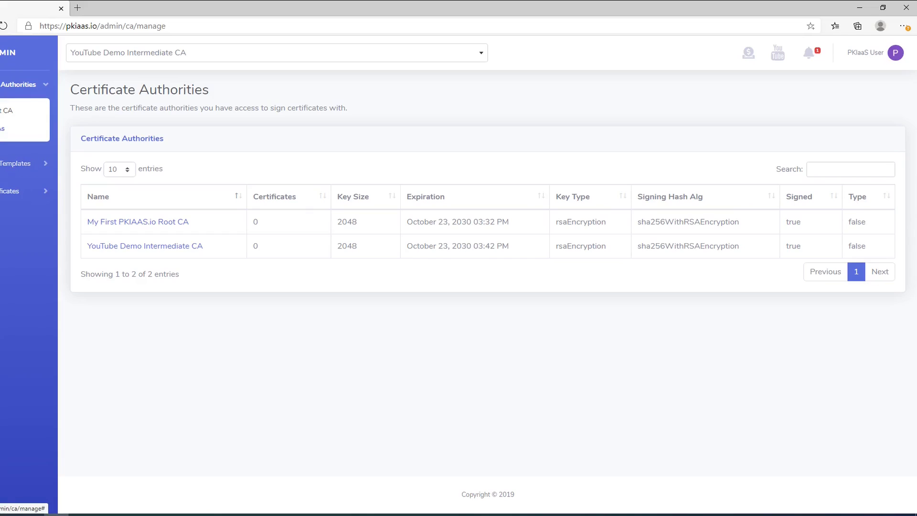
left_click(9, 191)
left_click(11, 184)
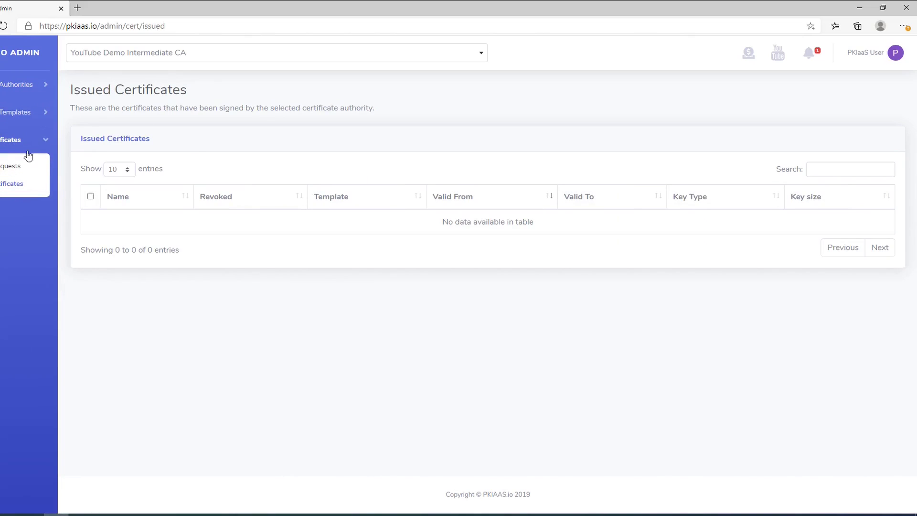